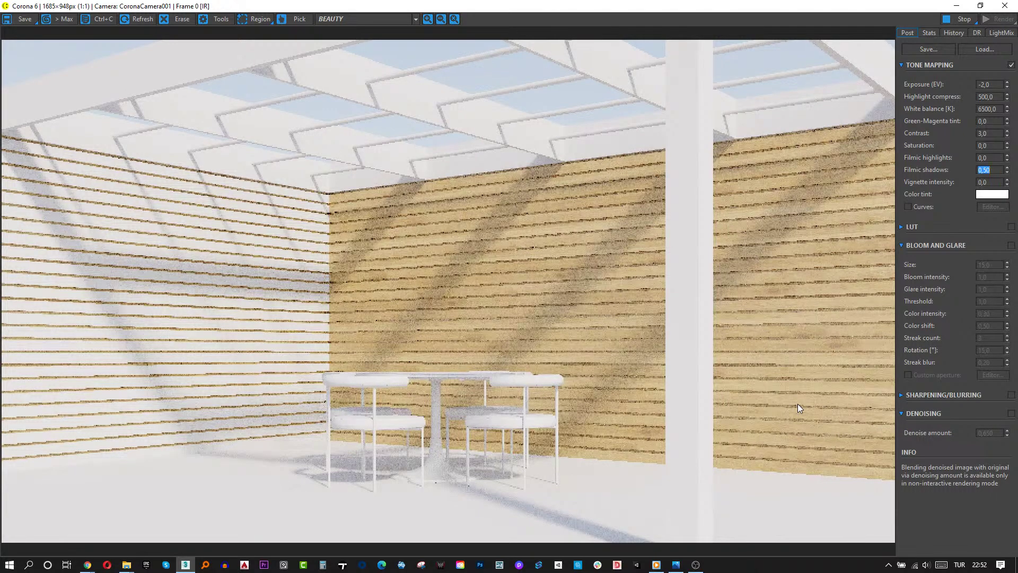
Set the vignette intensity to 1,0 in the tone mapping settings
click(994, 182)
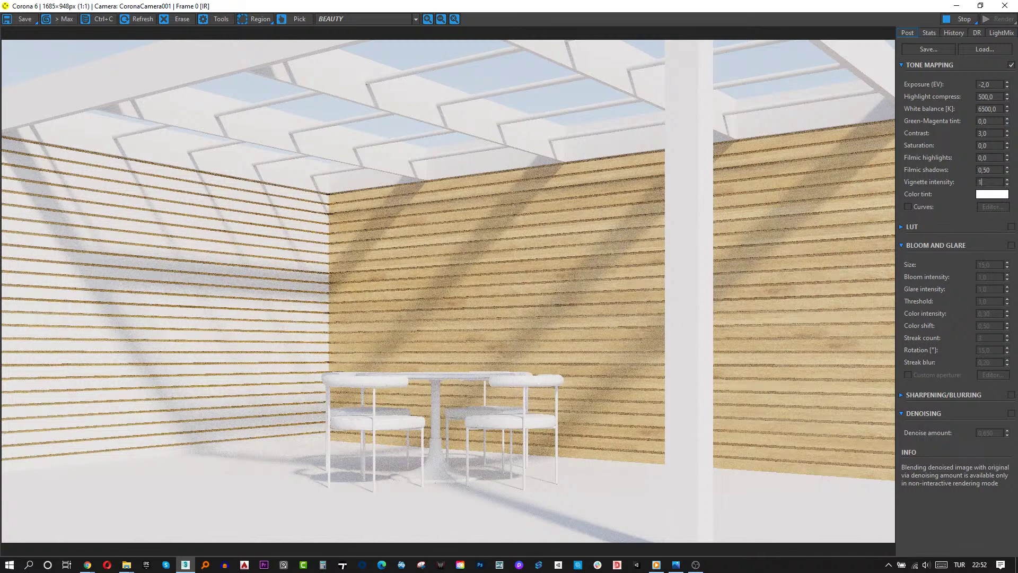
text(1)
key(Return)
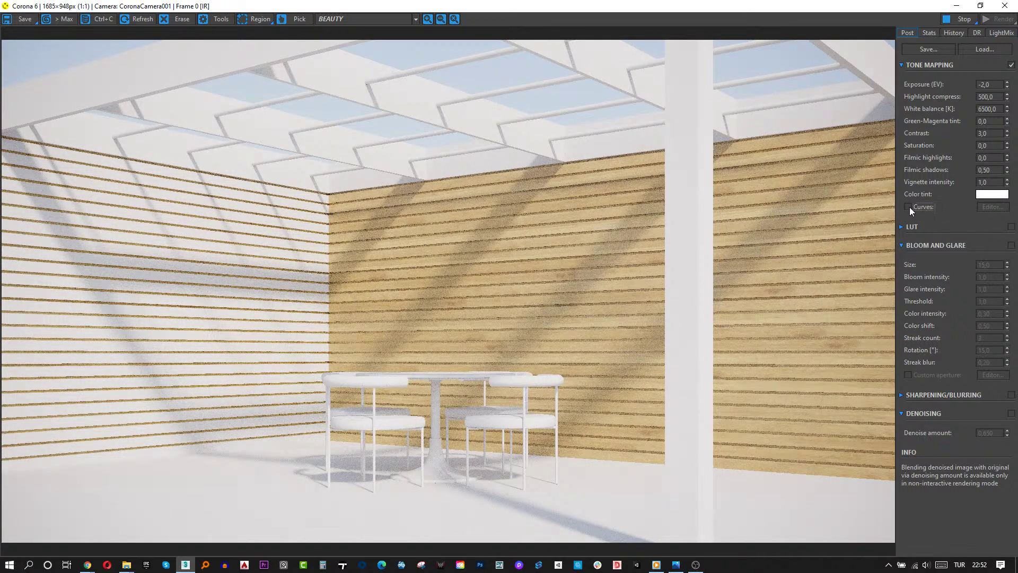
Enable Curves and shape the brightness curve into a gentle S, anchoring the midpoint, raising the highlights and slightly lowering the shadows
click(989, 206)
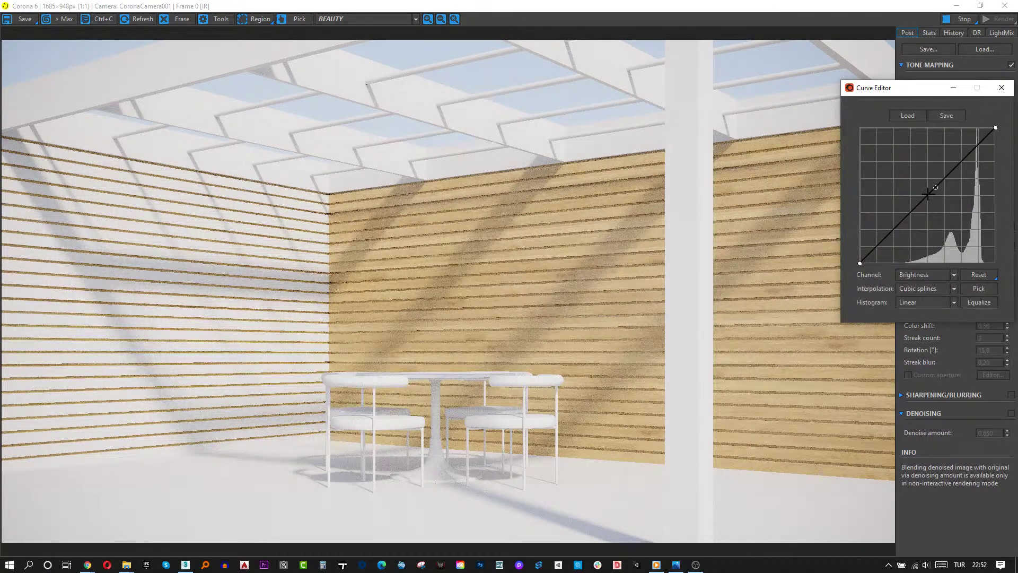
click(927, 196)
click(958, 158)
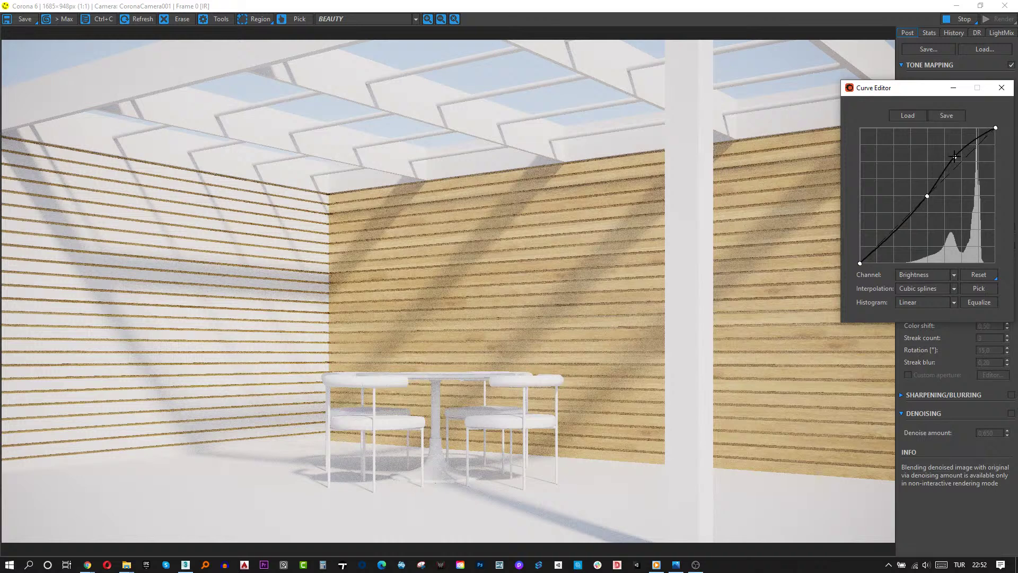
click(902, 223)
drag(903, 223, 899, 231)
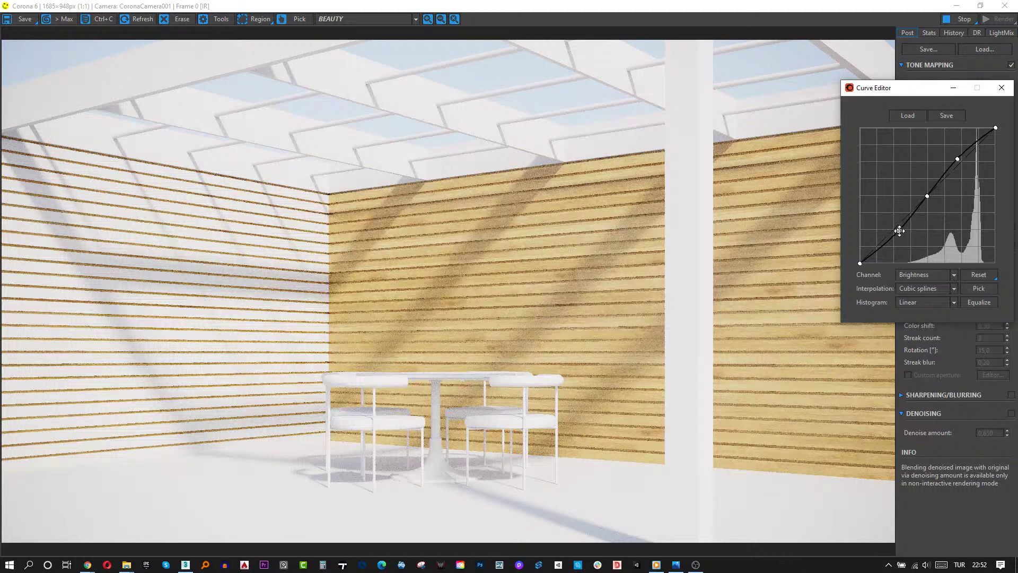
click(973, 145)
click(1001, 88)
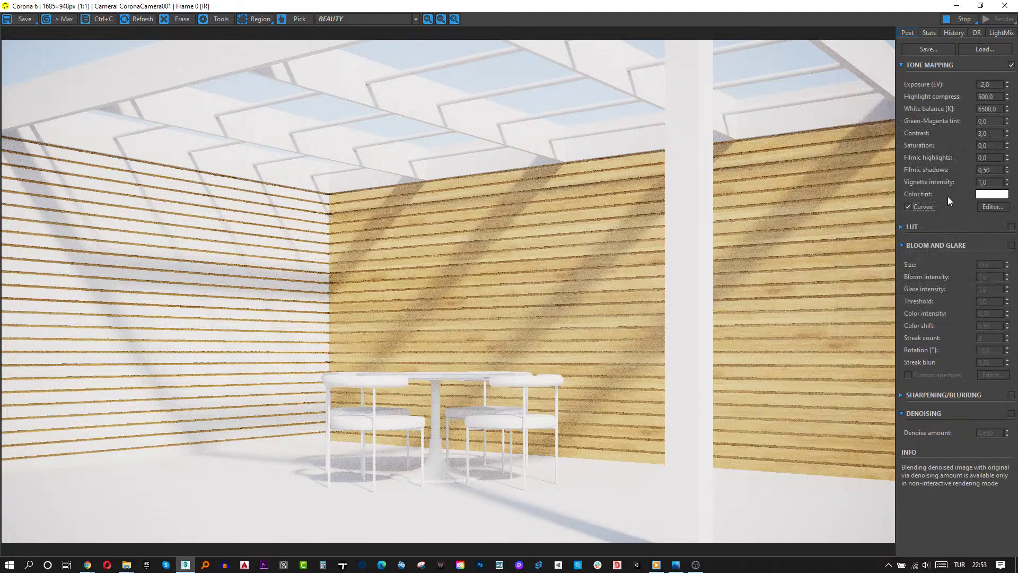
Test an exposure of -2,50 EV on the render and set it back to -2,0 EV
double_click(991, 85)
text(-2,50)
key(Return)
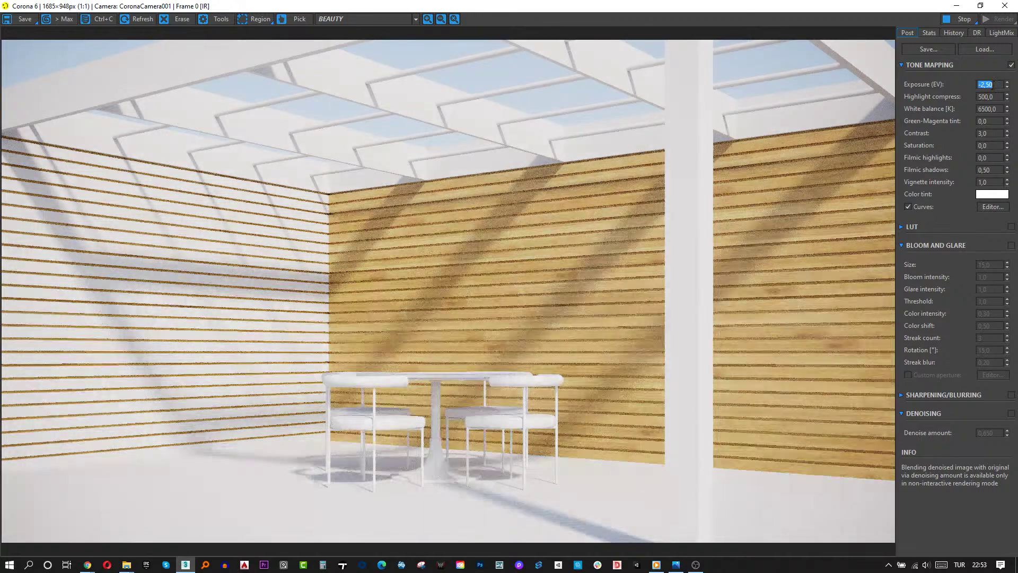
text(-2,0)
key(Return)
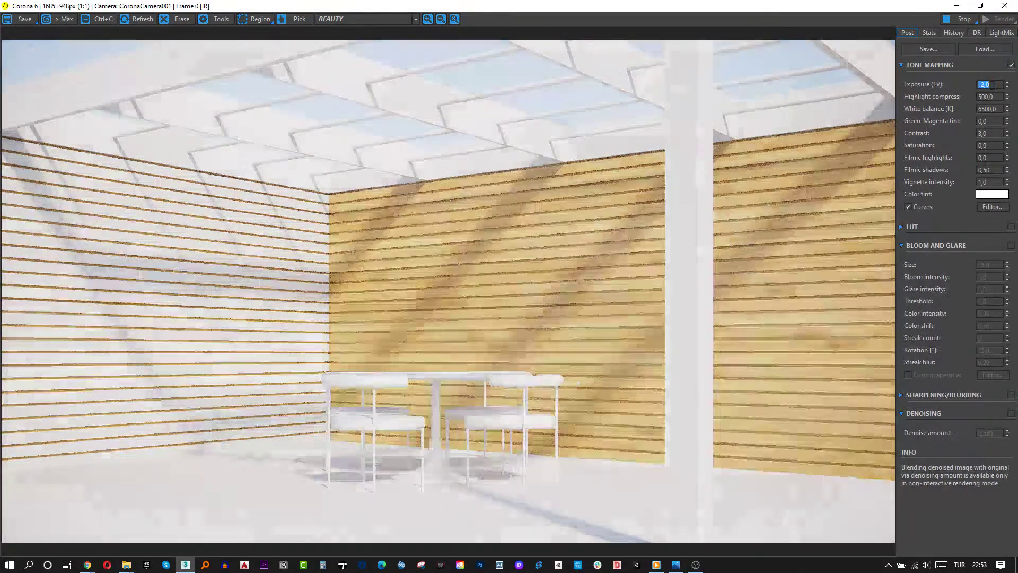
Try several LUT presets on the render, from 2-Strip-Process to the Adanmq Advantix and Futura ones, and disable the LUT again
click(1011, 227)
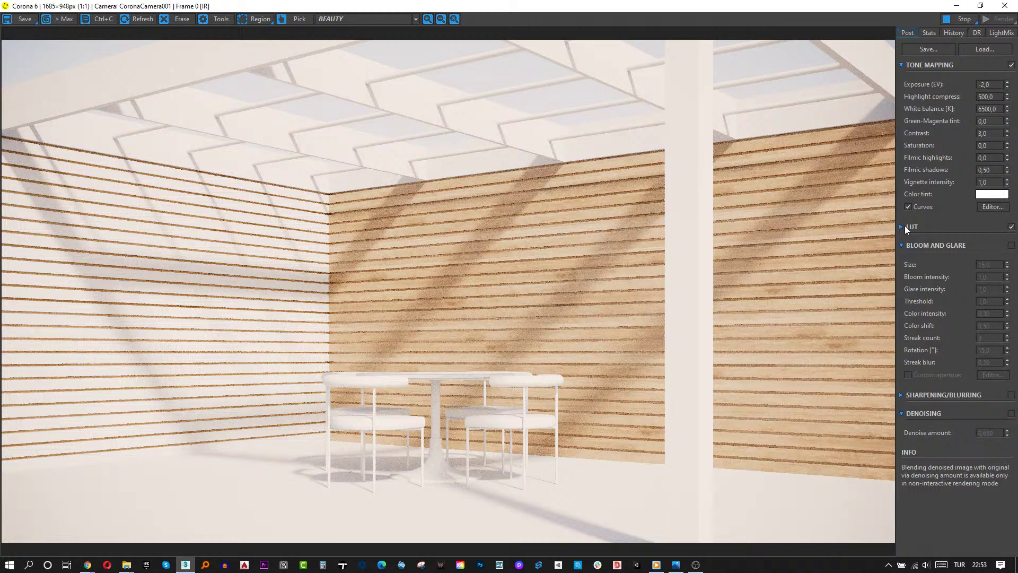
click(902, 226)
click(961, 258)
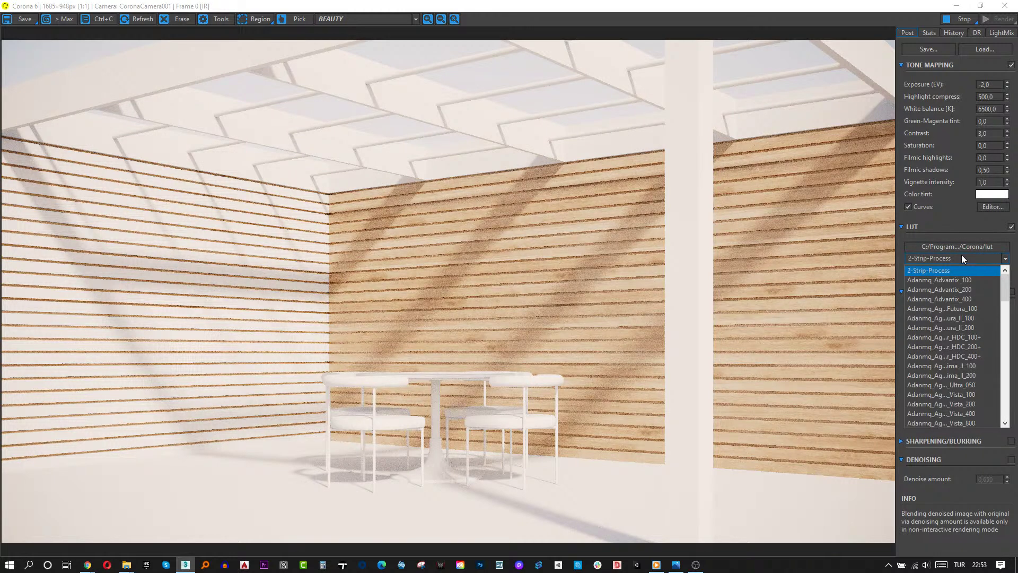
key(Down)
key(Down)
key(Down)
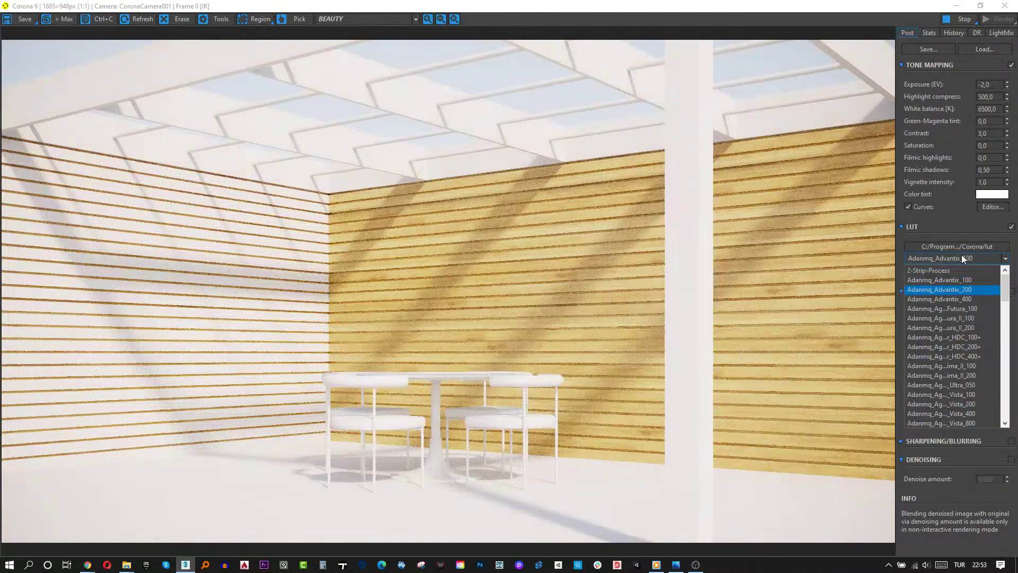
key(Down)
key(Down)
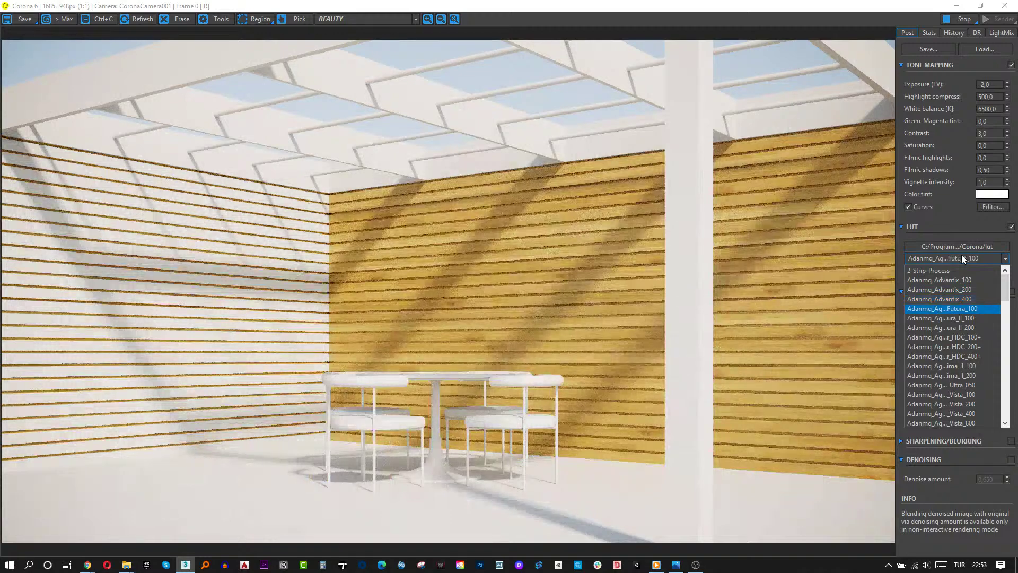
key(Down)
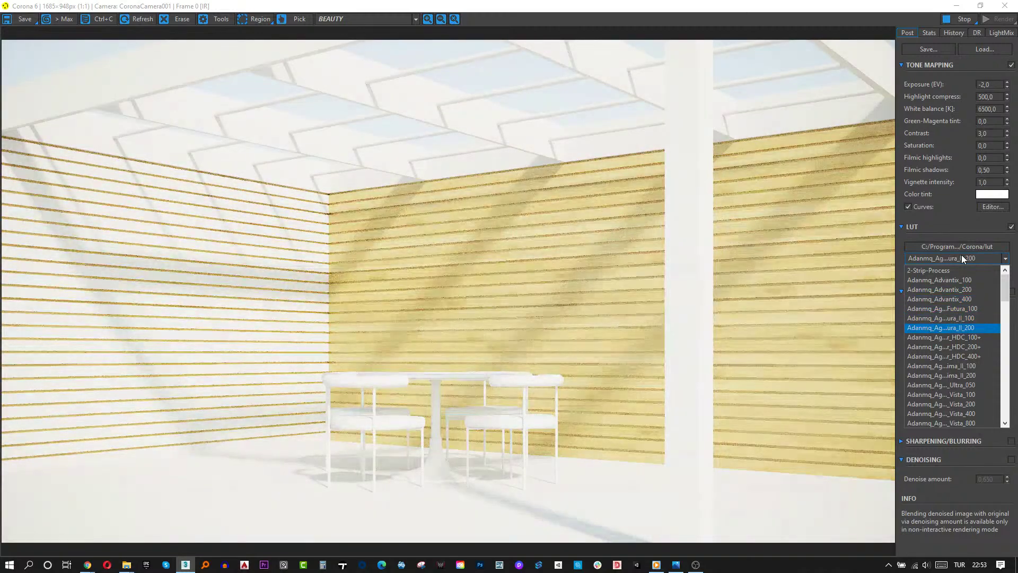
key(Up)
click(956, 318)
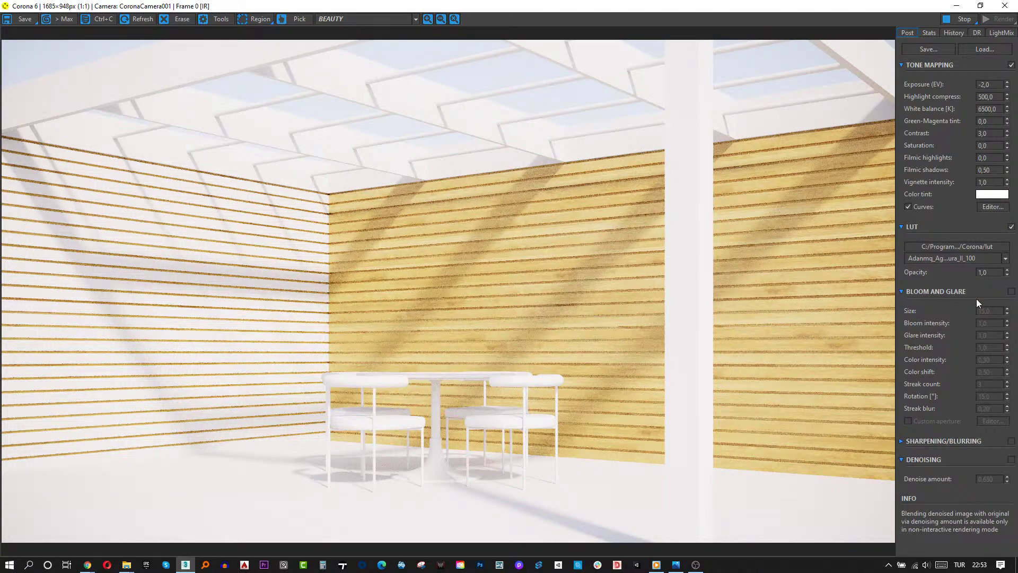
click(1011, 226)
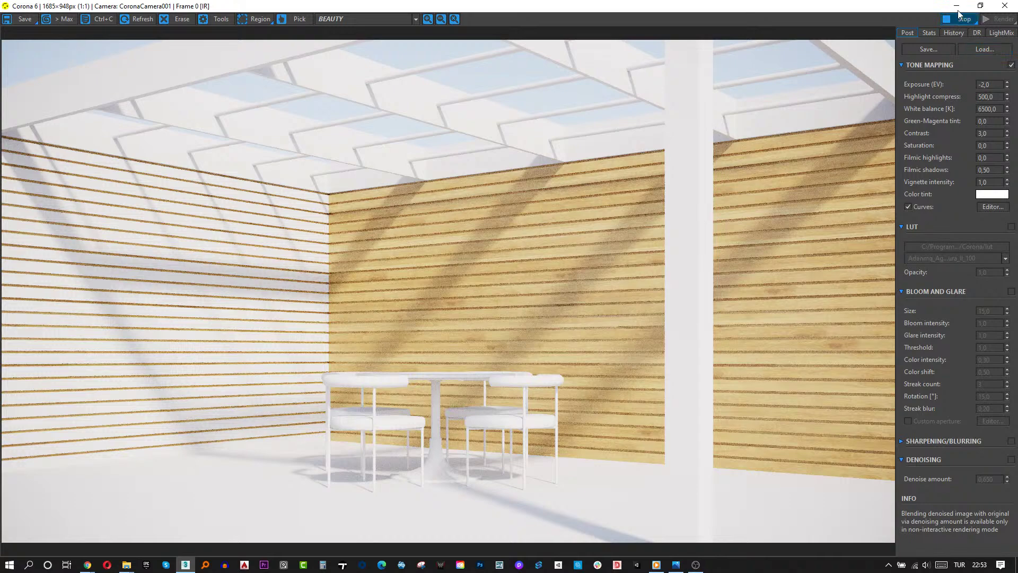
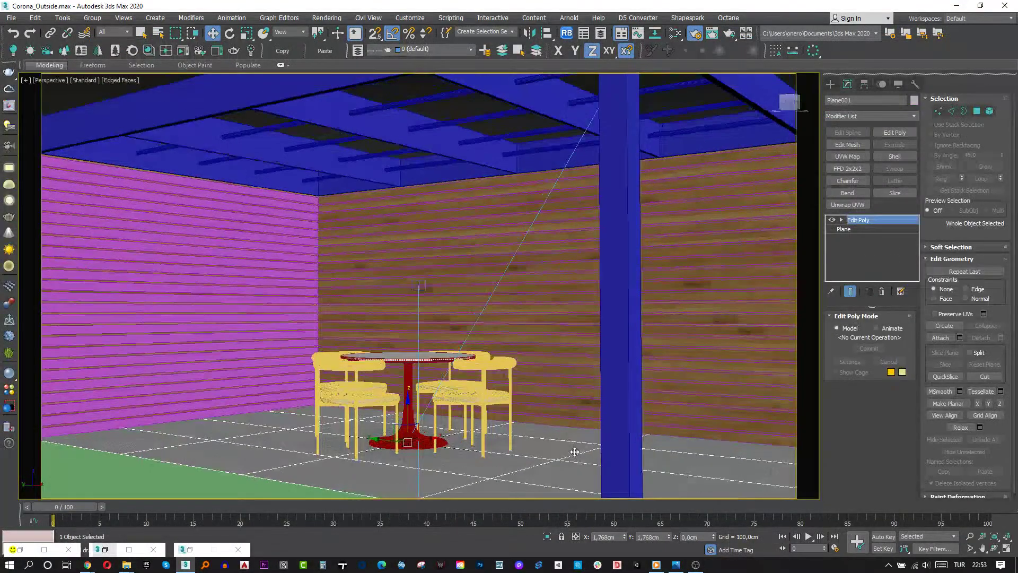
Assign the library's Sandstone material from the Stone category to the floor plane and add a UVW Map modifier with real-world map size
alt+middle_drag(568, 448, 508, 380)
scroll(523, 369, up, 10)
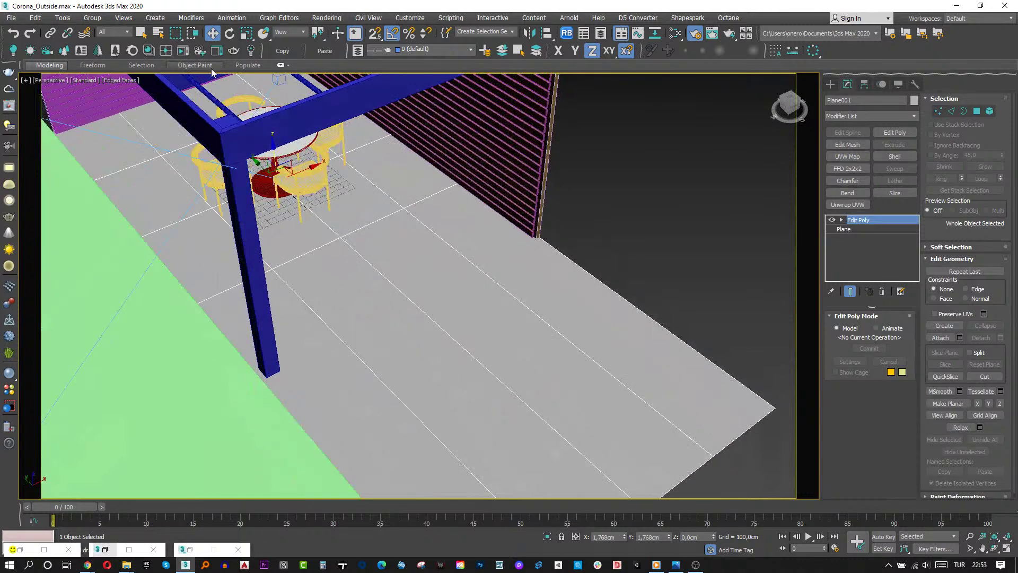
click(154, 51)
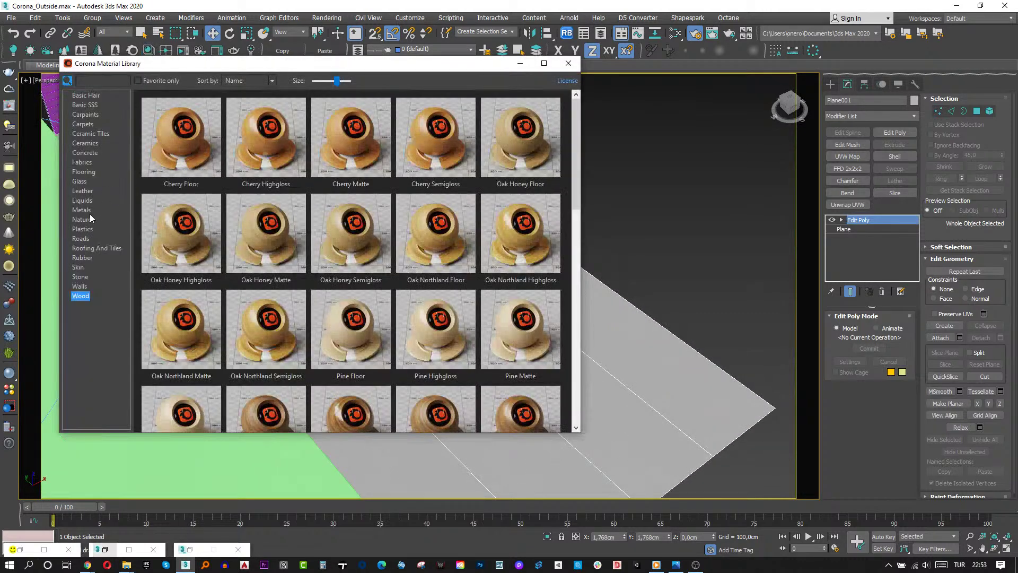
click(79, 277)
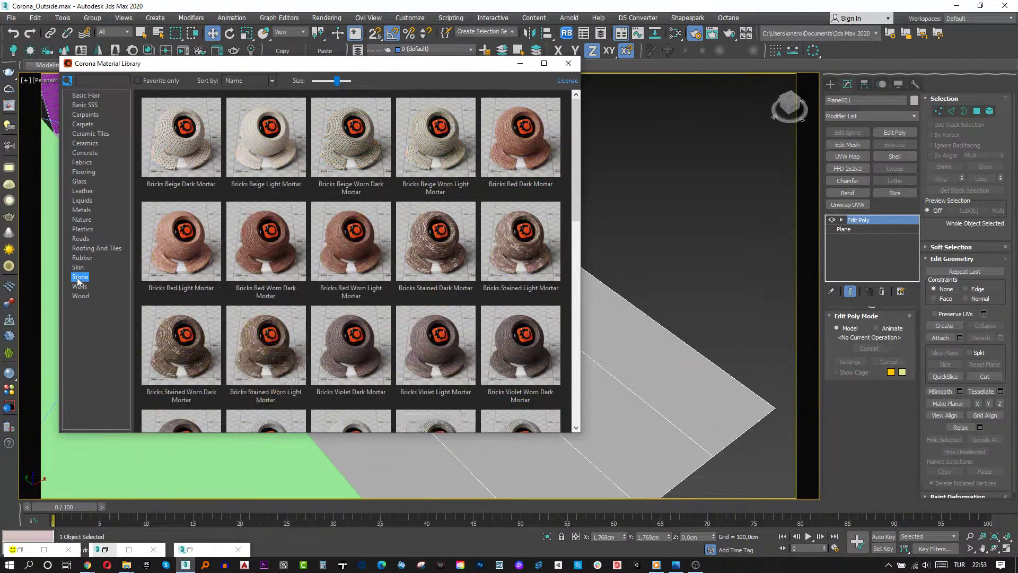
drag(575, 154, 577, 351)
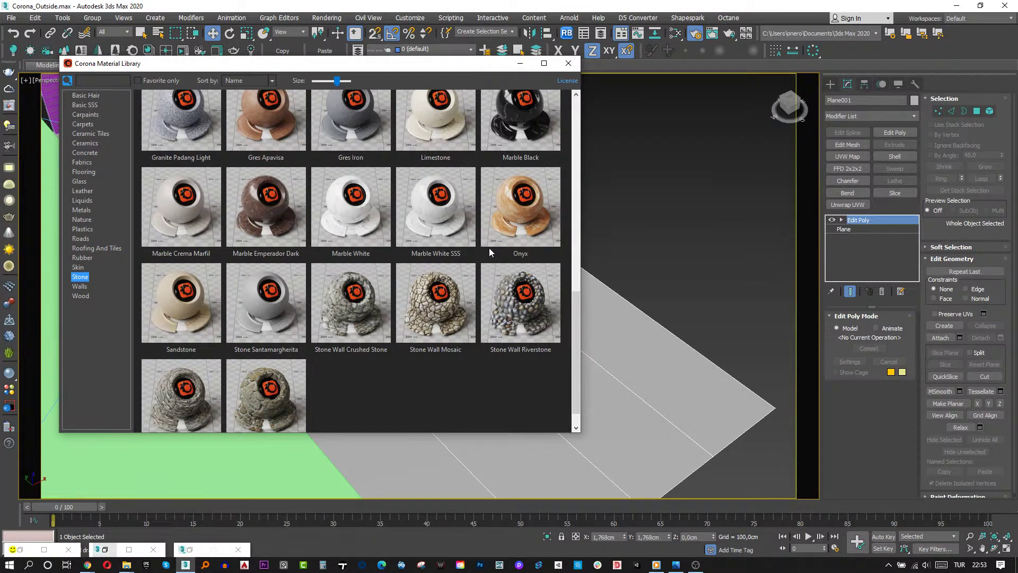
right_click(183, 314)
click(212, 347)
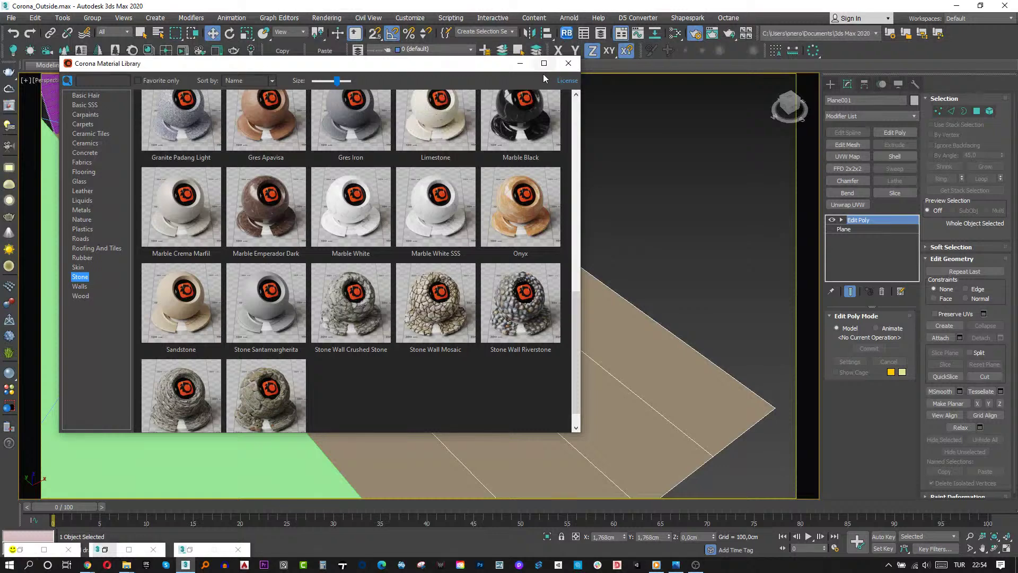
click(569, 64)
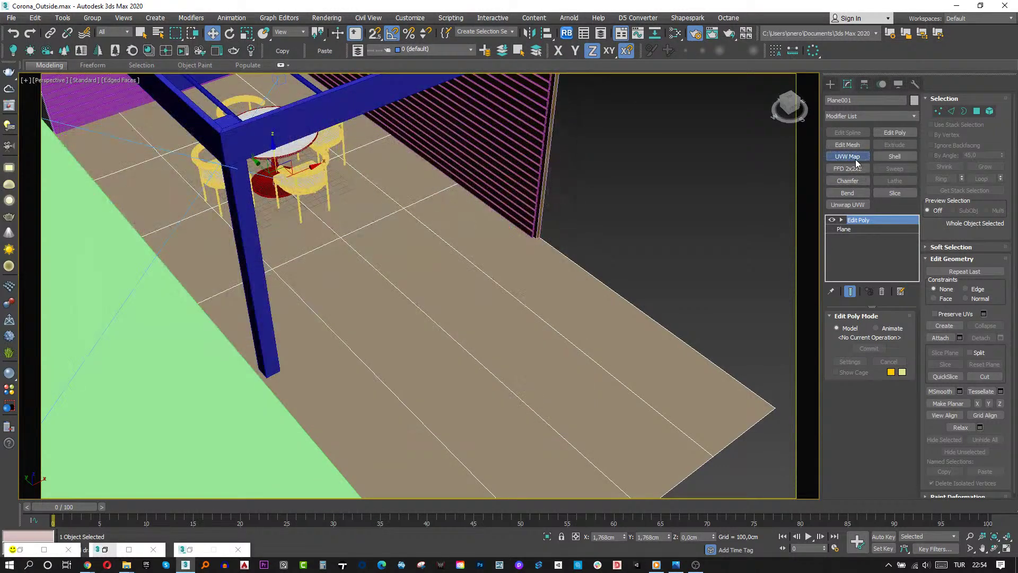
click(864, 483)
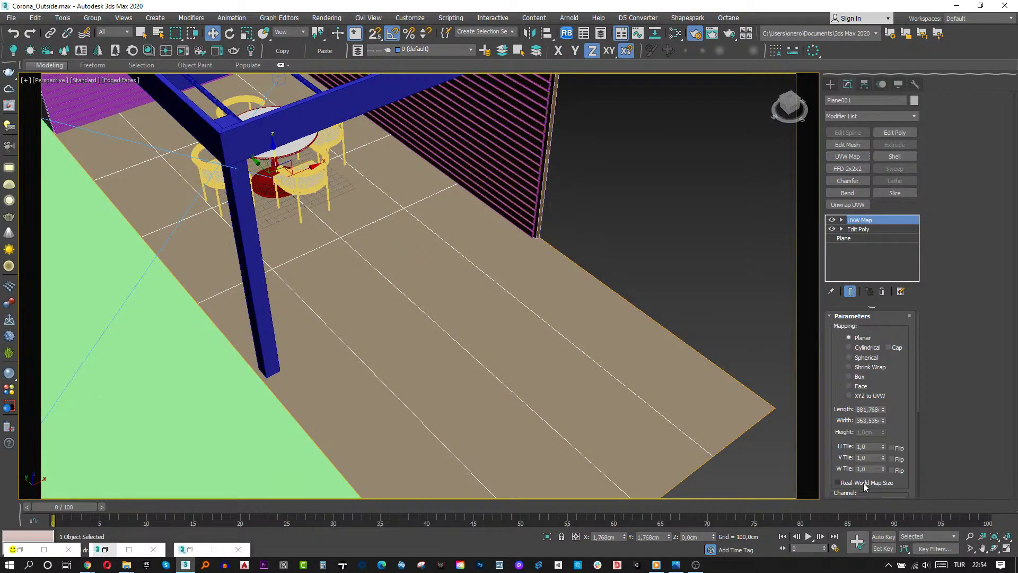
Set the base floor plane's length and width segments to 1 each, accepting the topology change
click(871, 230)
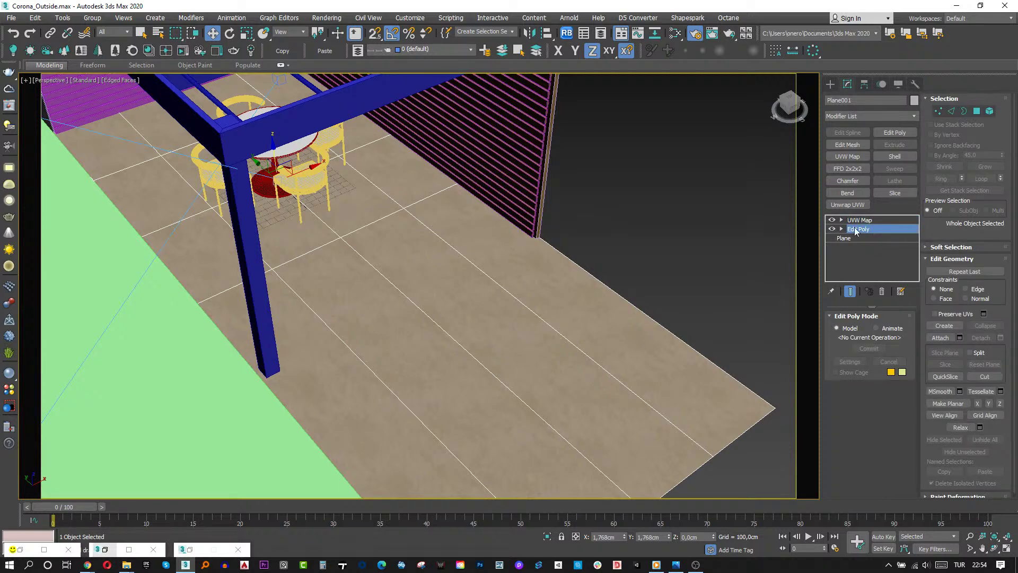
click(873, 238)
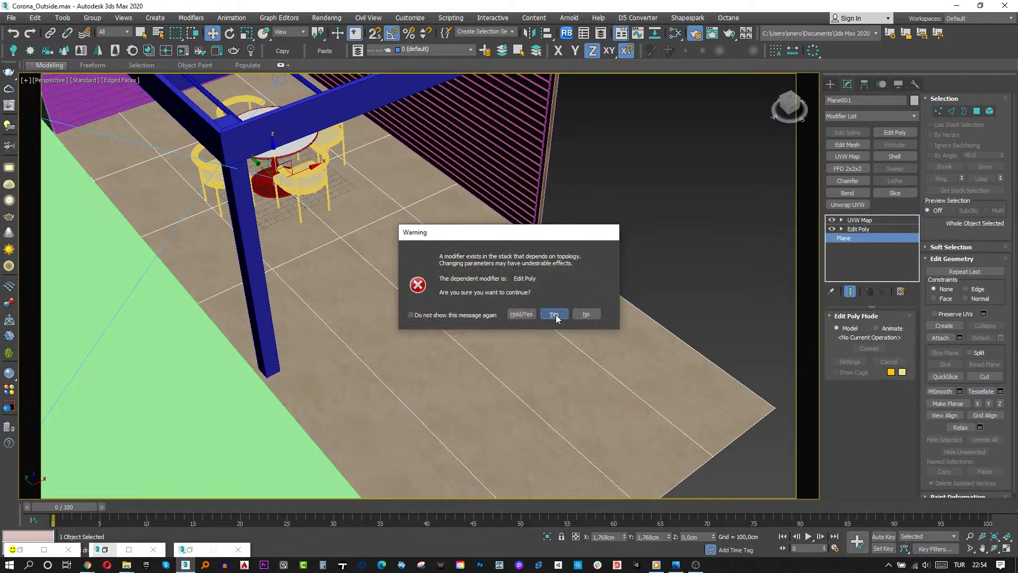
click(553, 314)
double_click(887, 356)
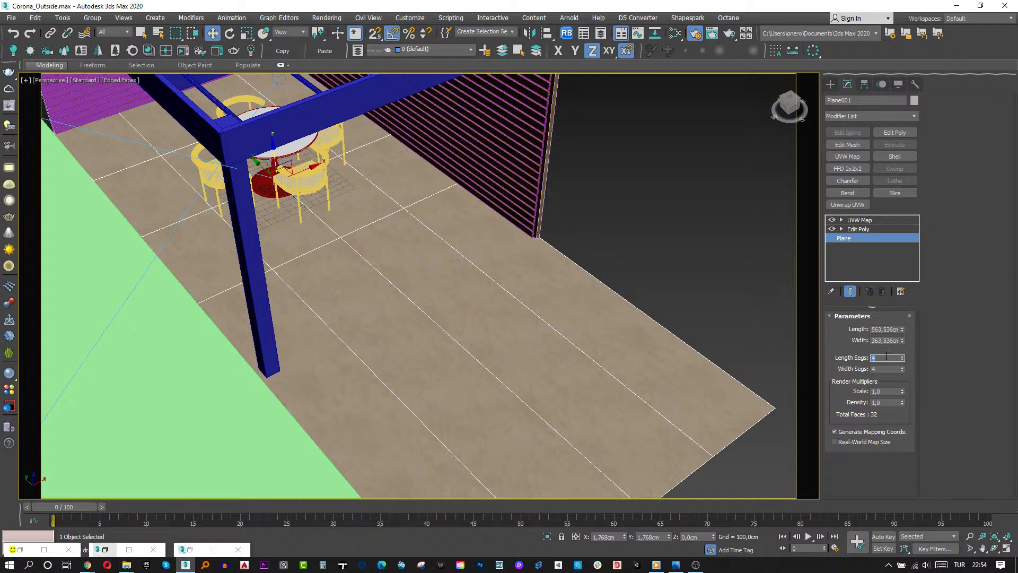
text(1)
key(Tab)
text(1)
key(Tab)
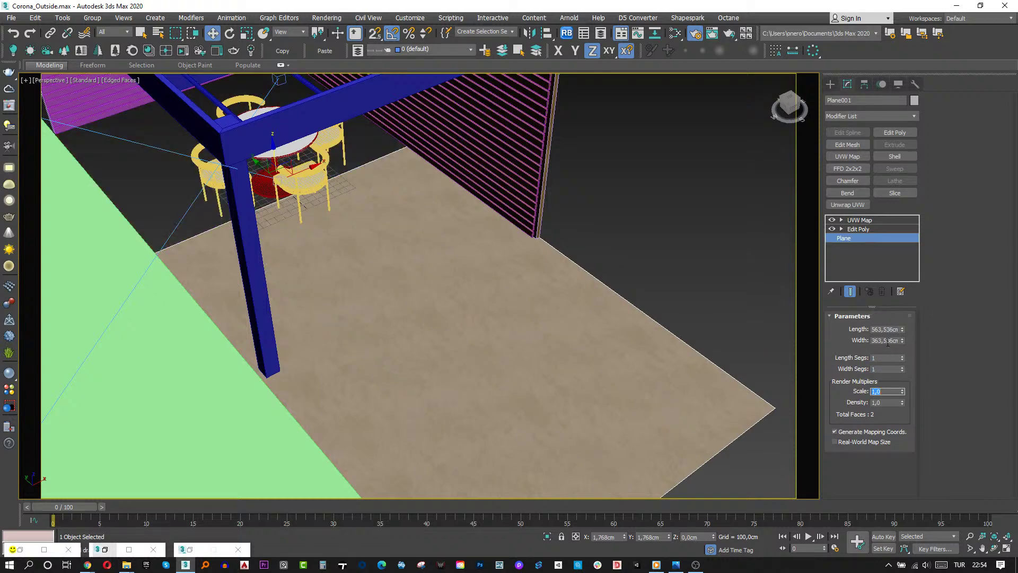
Move the floor's two rear Edit Poly vertices along Y to about 321 cm, extending it under the table to the slatted wall
click(873, 229)
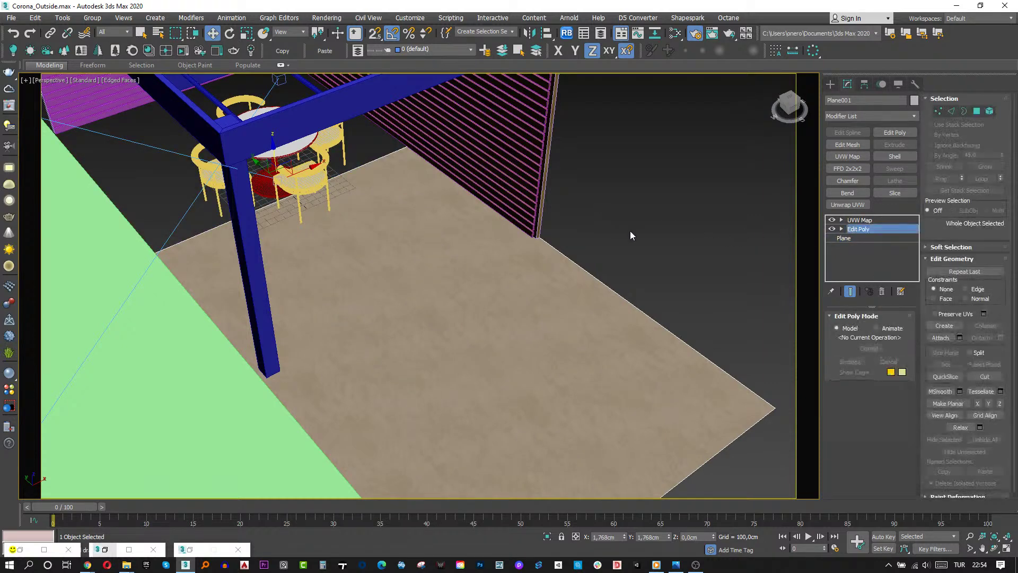
key(1)
alt+middle_drag(518, 150, 230, 242)
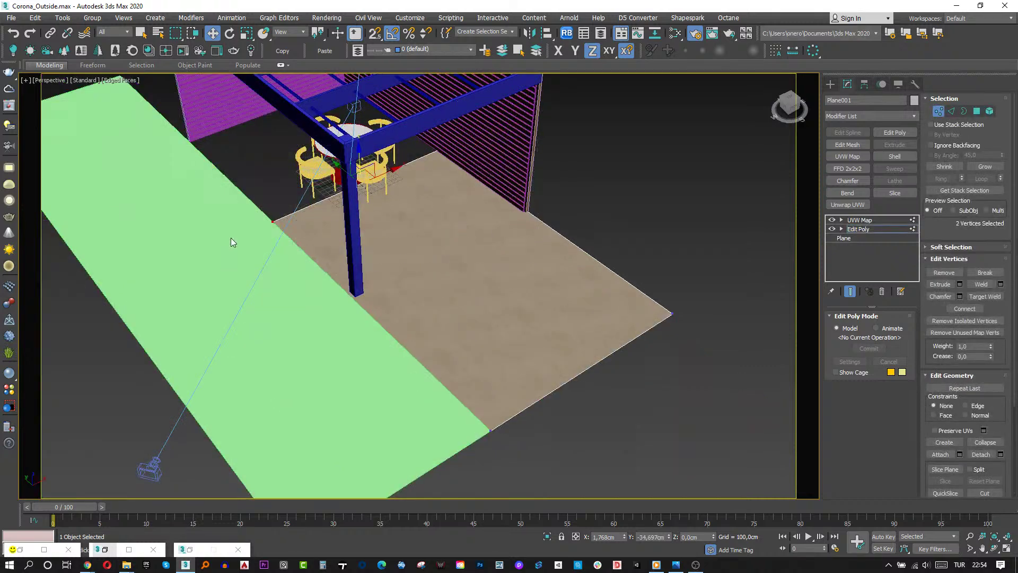
drag(346, 166, 252, 99)
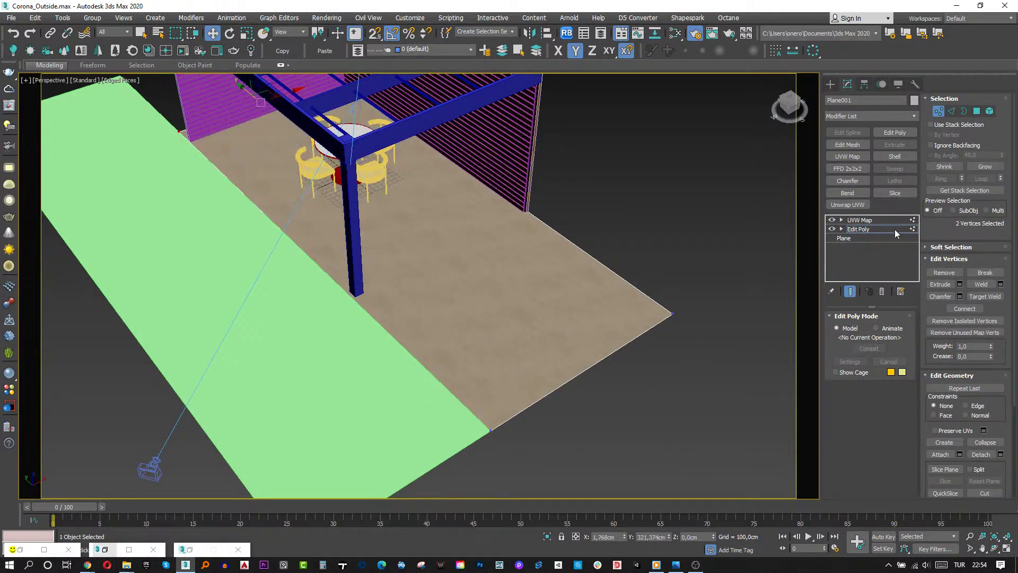
click(705, 171)
key(F7)
scroll(471, 231, up, 3)
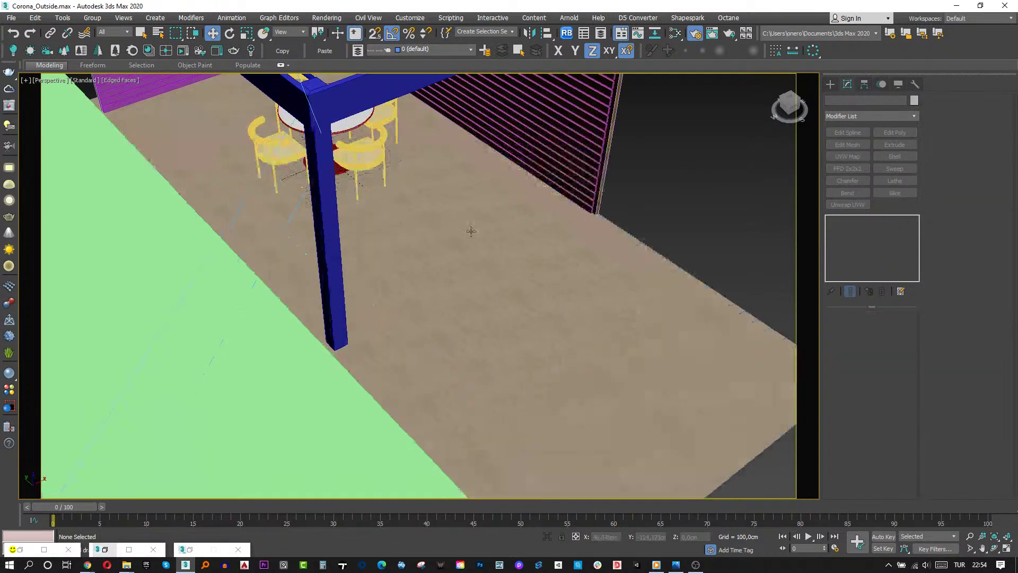
Add a FloorGenerator modifier to the floor plane, between its Edit Poly and UVW Map modifiers
click(721, 269)
click(900, 228)
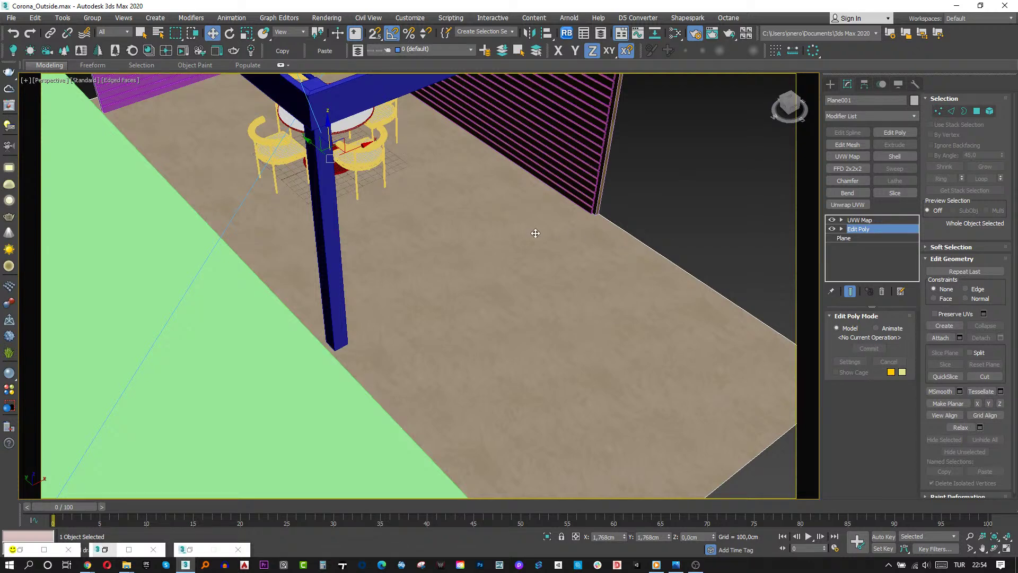
click(651, 200)
click(495, 241)
click(862, 220)
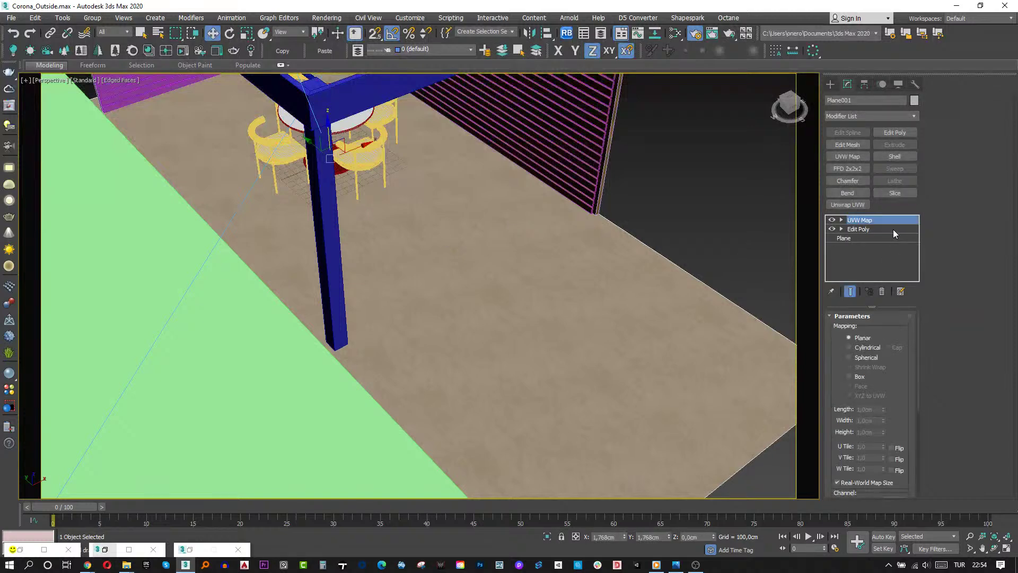
click(874, 113)
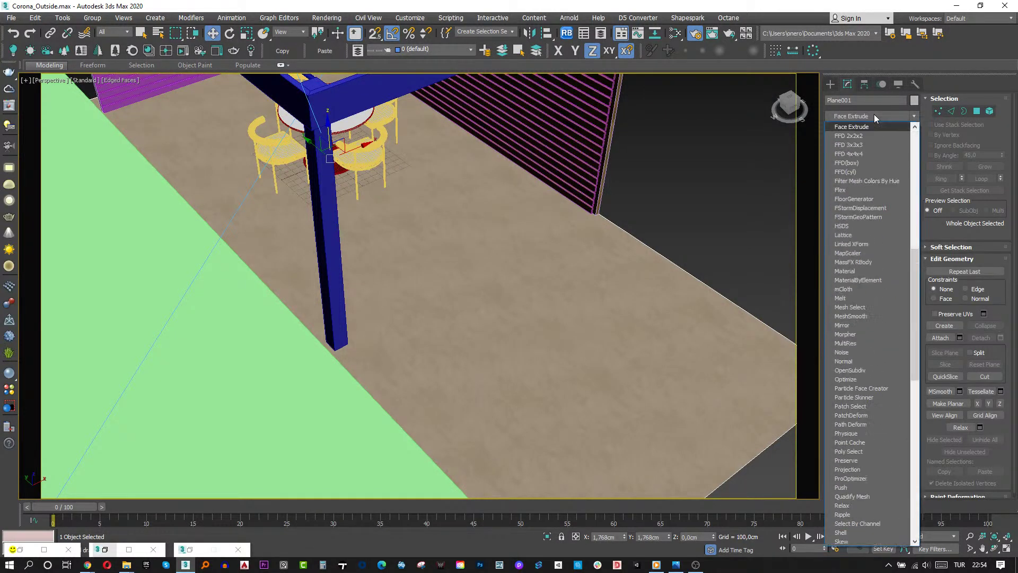
key(f)
key(f)
key(f)
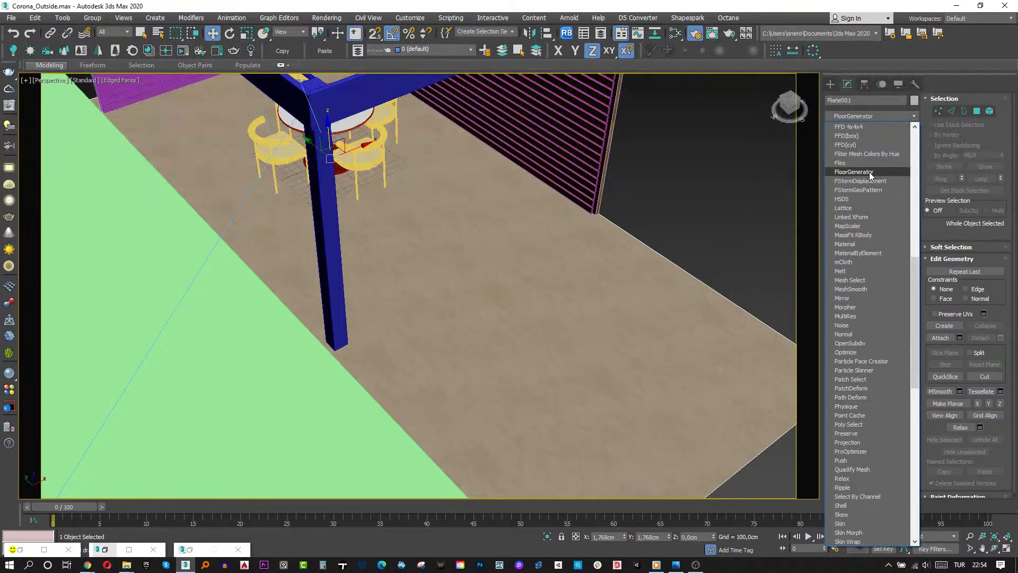
key(Escape)
key(f)
key(l)
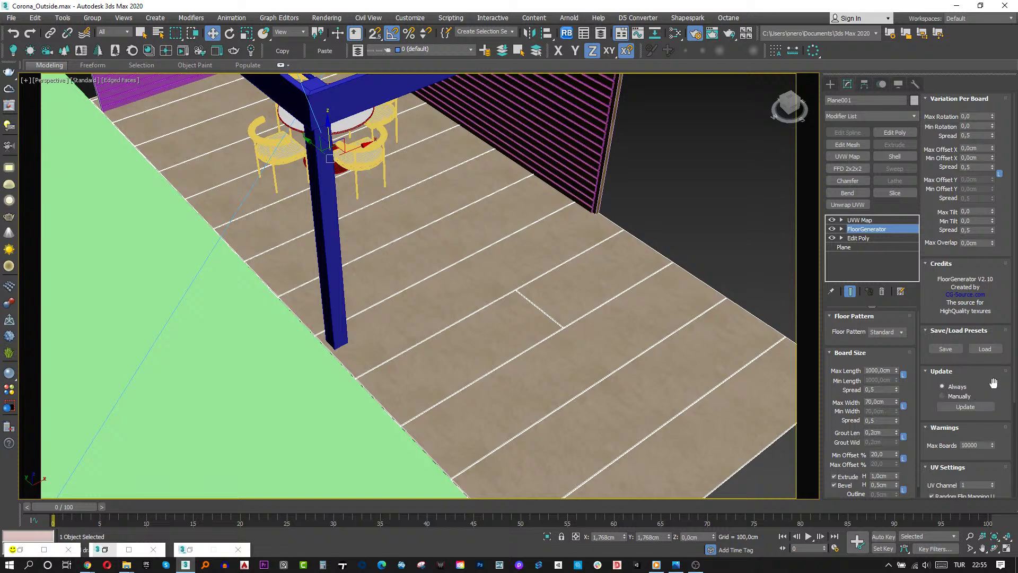
Set the FloorGenerator's direction to 90 so the boards run the other way across the floor
scroll(991, 385, down, 3)
click(989, 458)
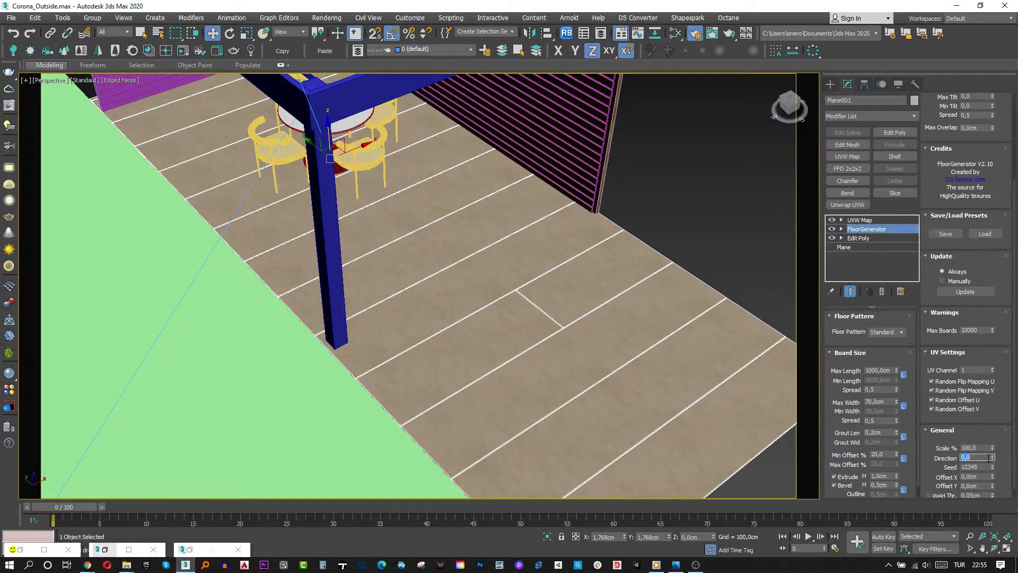
key(Return)
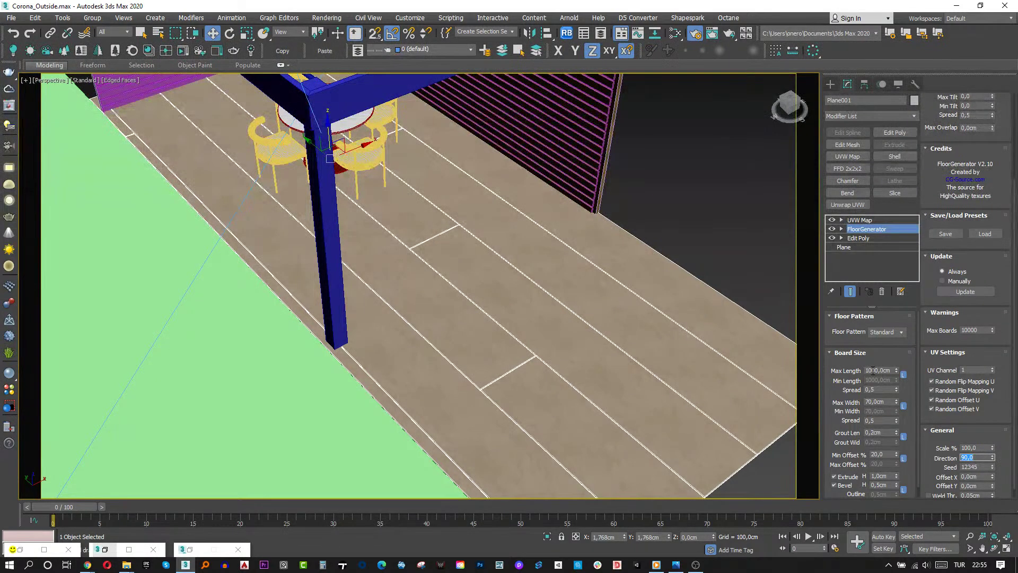
Set the floor boards' maximum length to 80 cm and maximum width to 60 cm to form stone tiles
click(878, 370)
text(80)
key(Return)
key(Tab)
key(Tab)
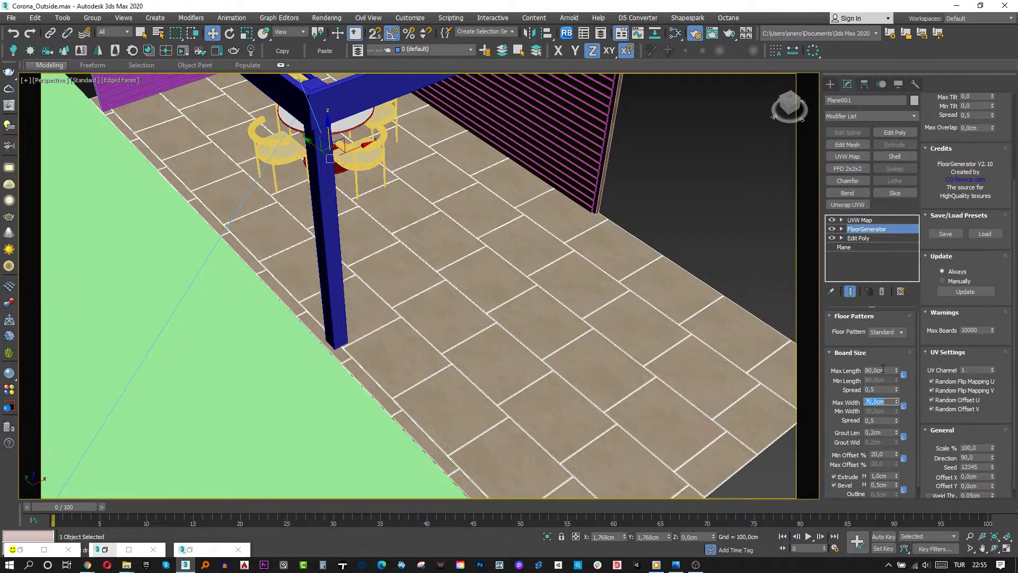
text(40)
key(Return)
text(60)
key(Return)
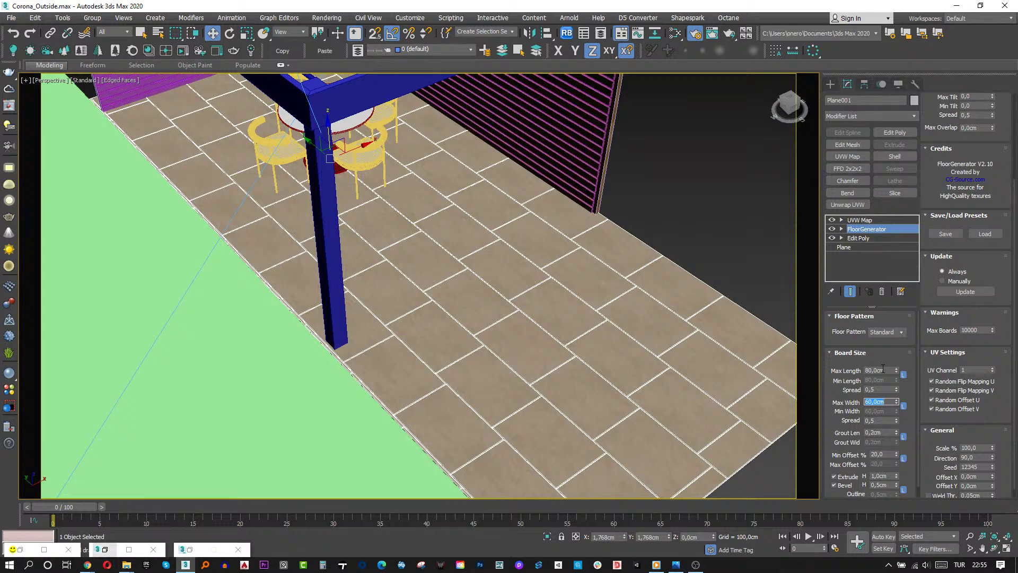
Try a minimum offset of 40% for the tile rows, and settle on 50%
click(887, 455)
text(40)
key(Return)
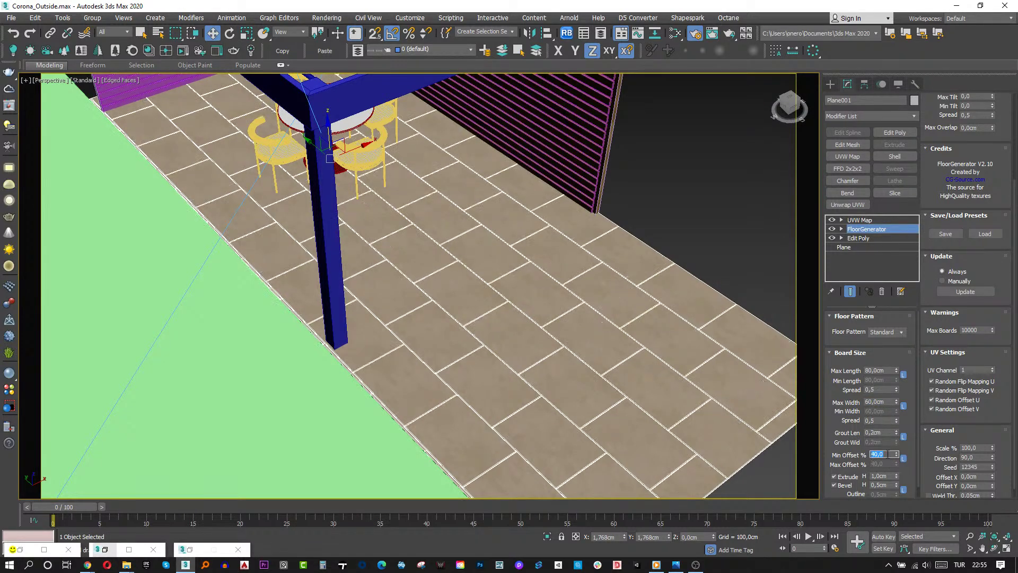
text(50)
key(Return)
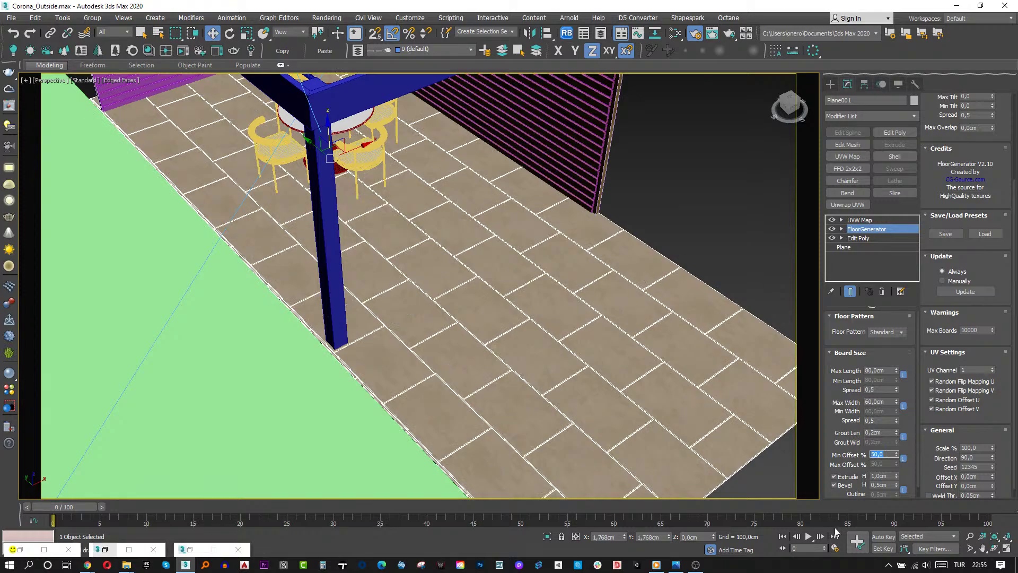
Set the tiles' extrude height to 0,5 cm and their bevel height to 0,2 cm, trying 0,1 cm for the bevel first
scroll(410, 270, up, 10)
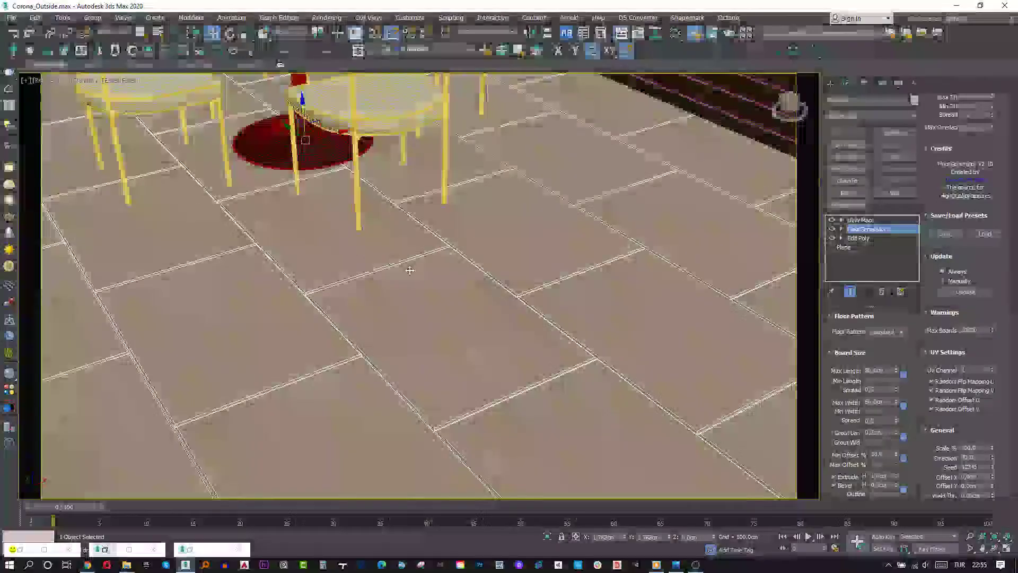
scroll(409, 270, up, 10)
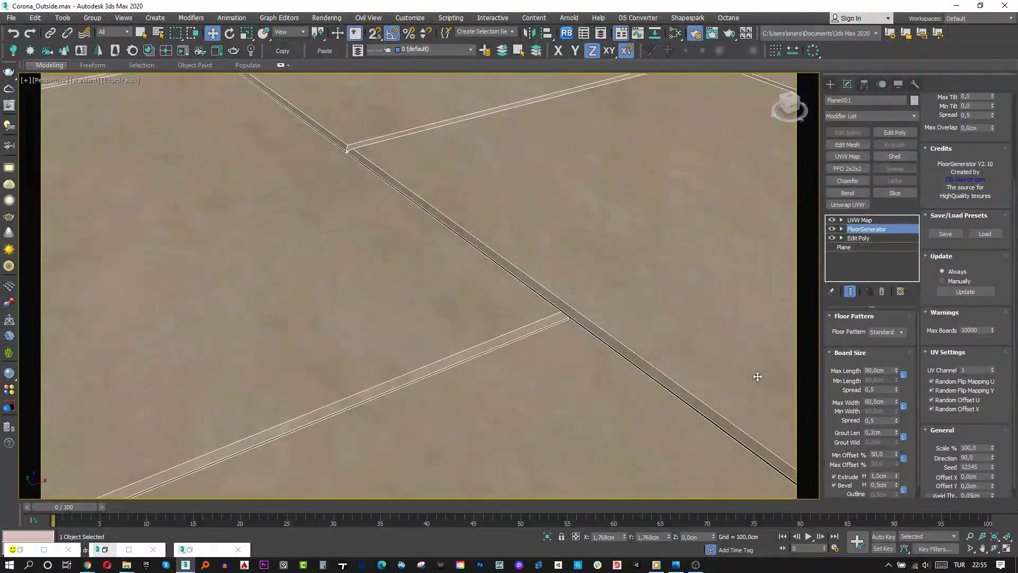
double_click(879, 476)
text(0,5)
key(Return)
key(Tab)
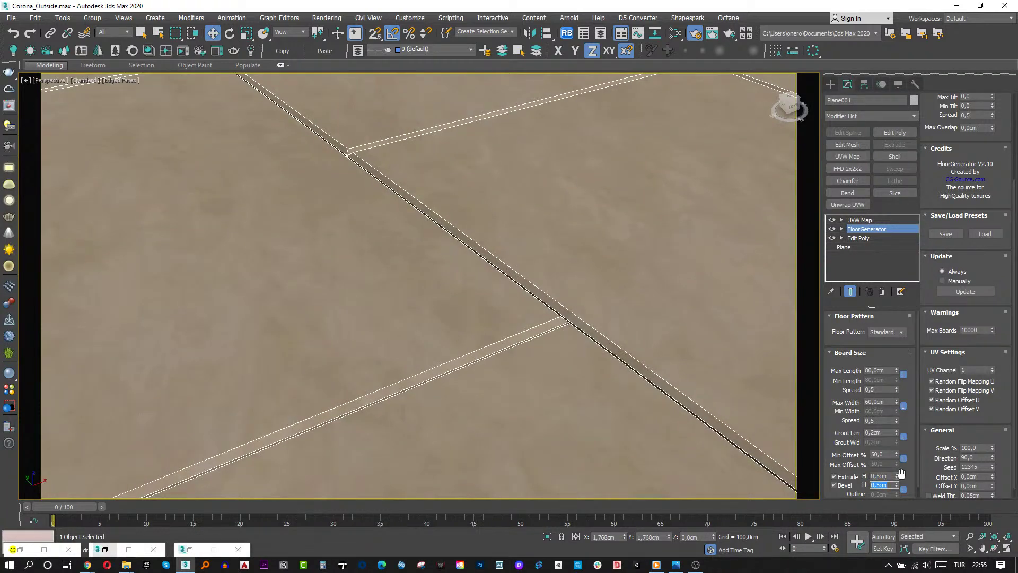
text(0,1)
key(Return)
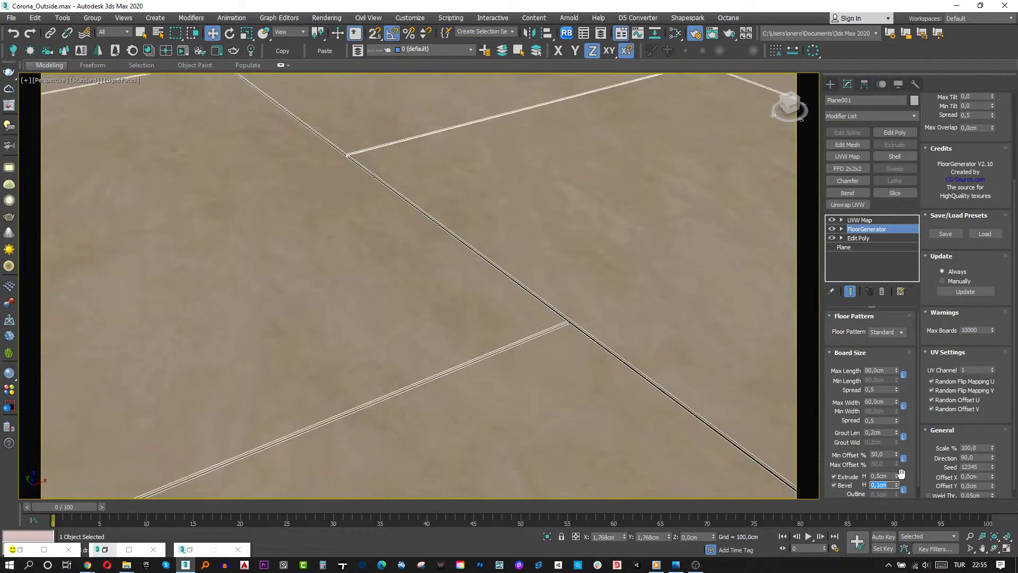
text(0,2)
key(Return)
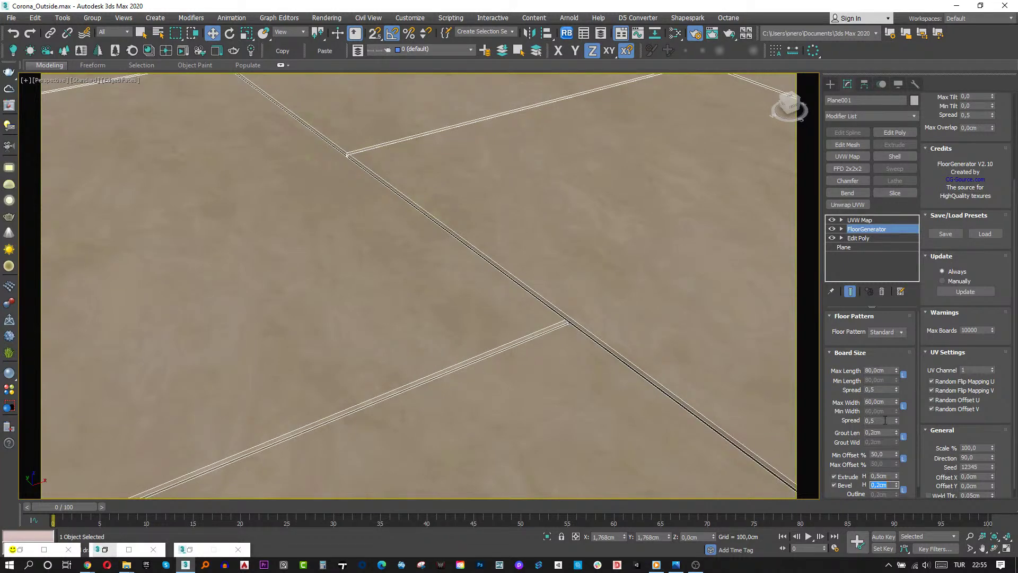
Inspect the tile joints up close, and render the tiled floor from CoronaCamera001 in the Corona frame buffer
scroll(423, 331, down, 6)
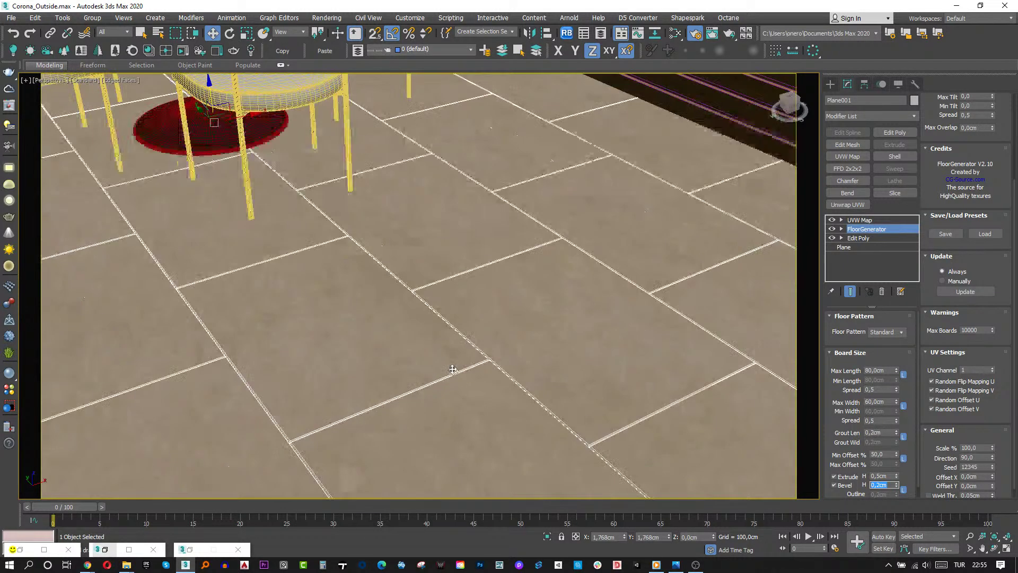
scroll(423, 331, up, 4)
scroll(423, 331, up, 4)
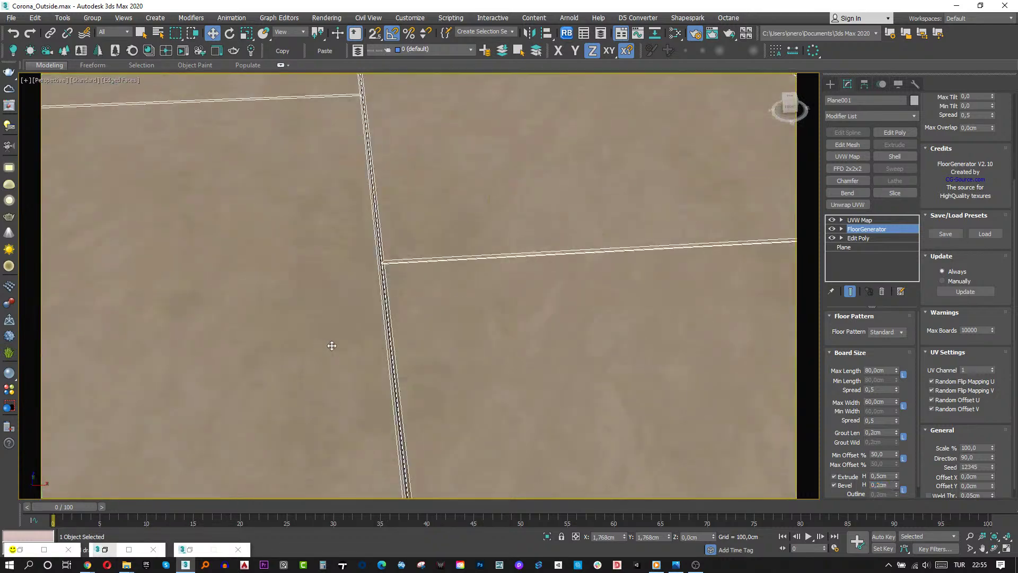
scroll(409, 348, down, 4)
key(c)
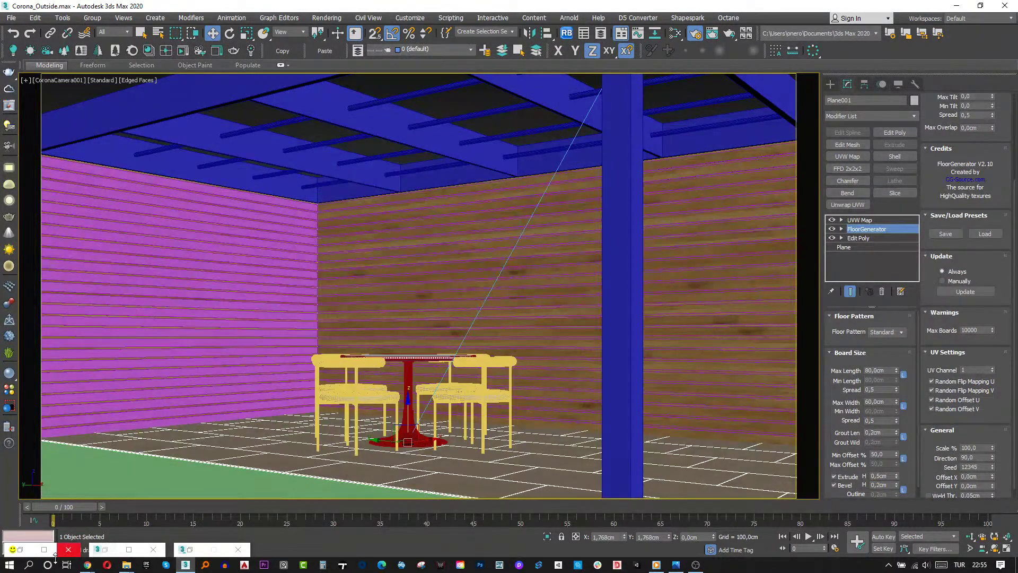
click(190, 549)
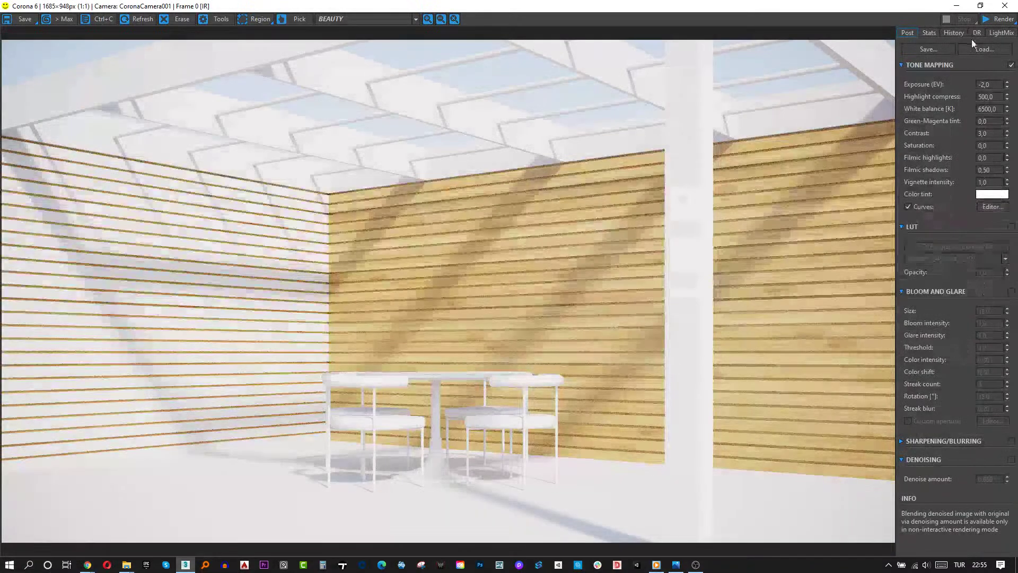
click(1005, 20)
click(999, 32)
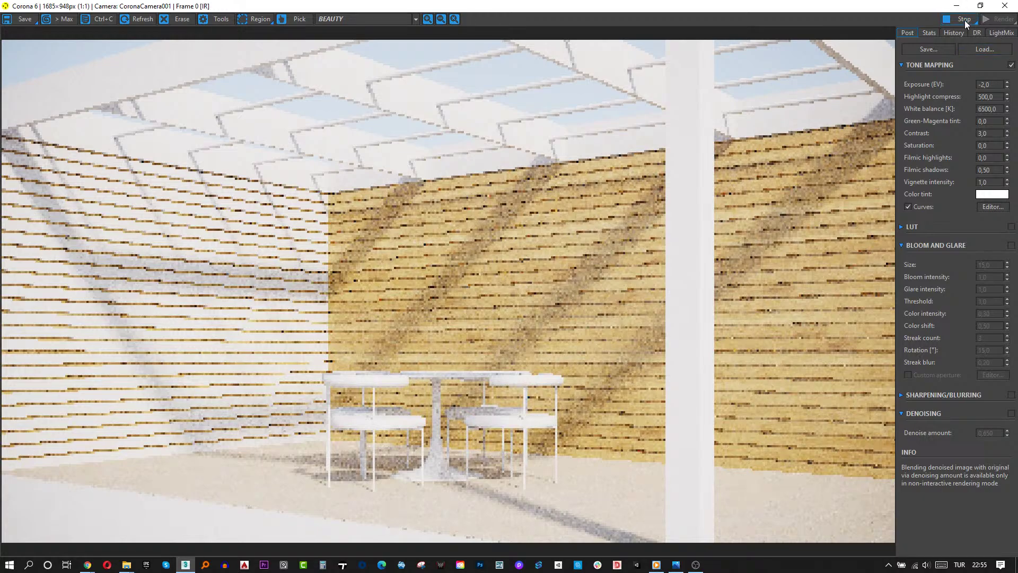
click(956, 6)
click(391, 27)
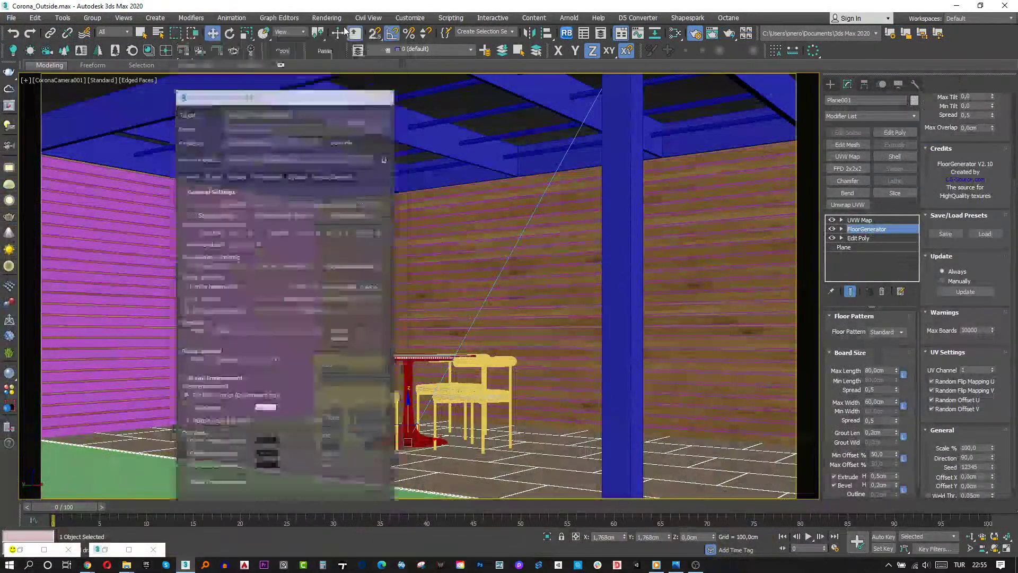
Delete all the untextured horizontal slats from the left wall in the camera view, including the lowest one
click(328, 217)
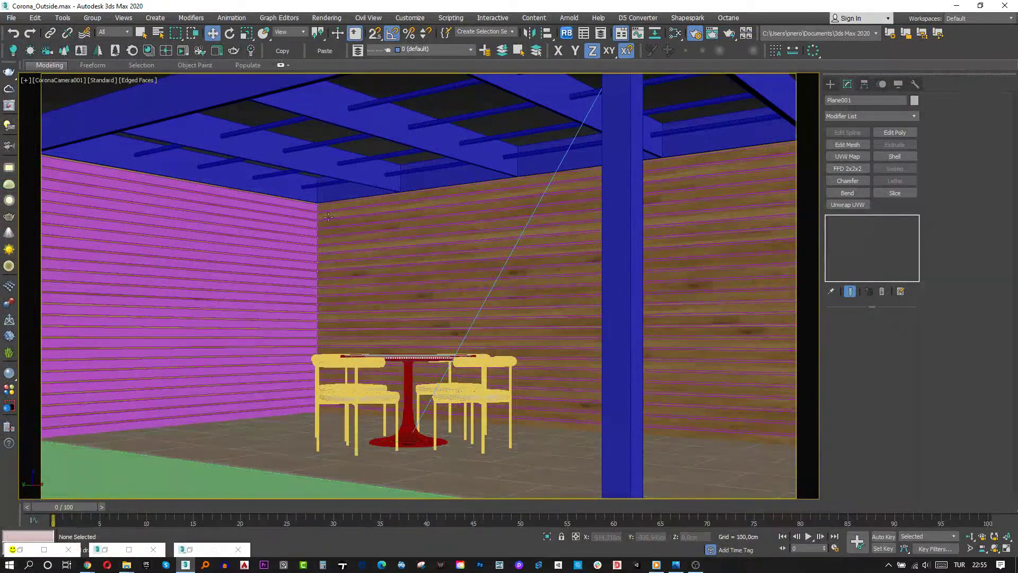
click(255, 207)
ctrl+click(256, 206)
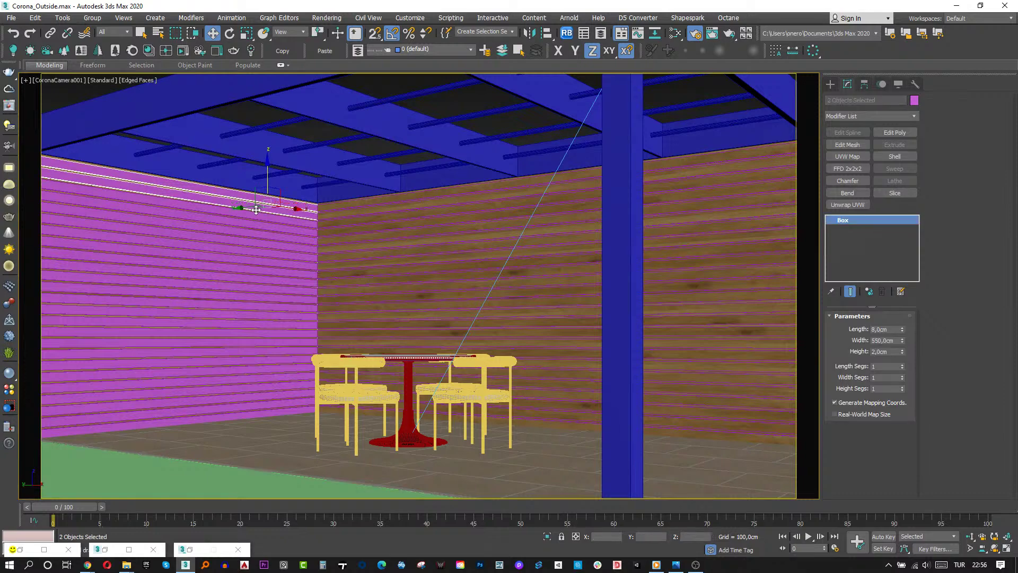
key(F3)
drag(211, 199, 187, 410)
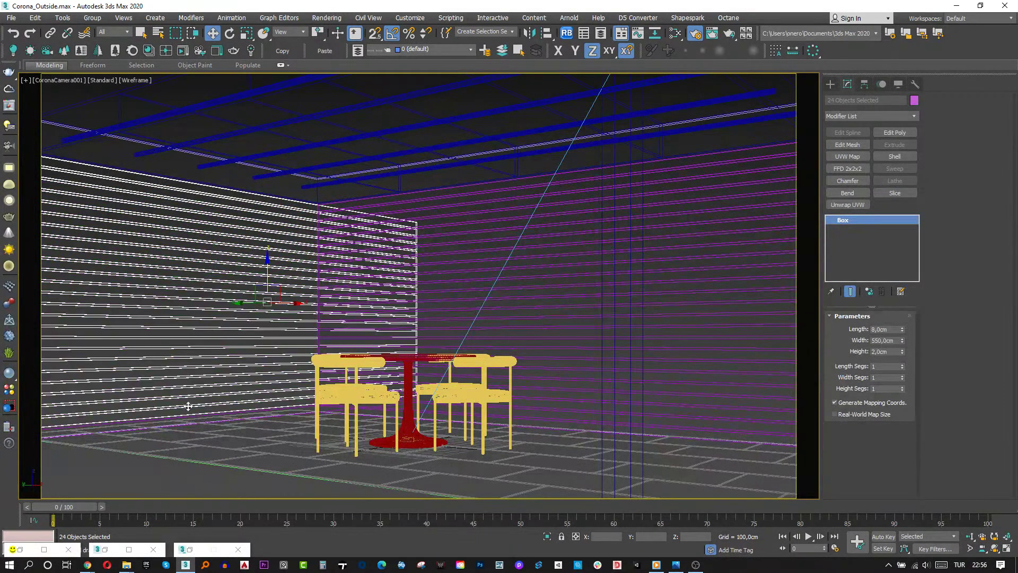
key(Delete)
key(F3)
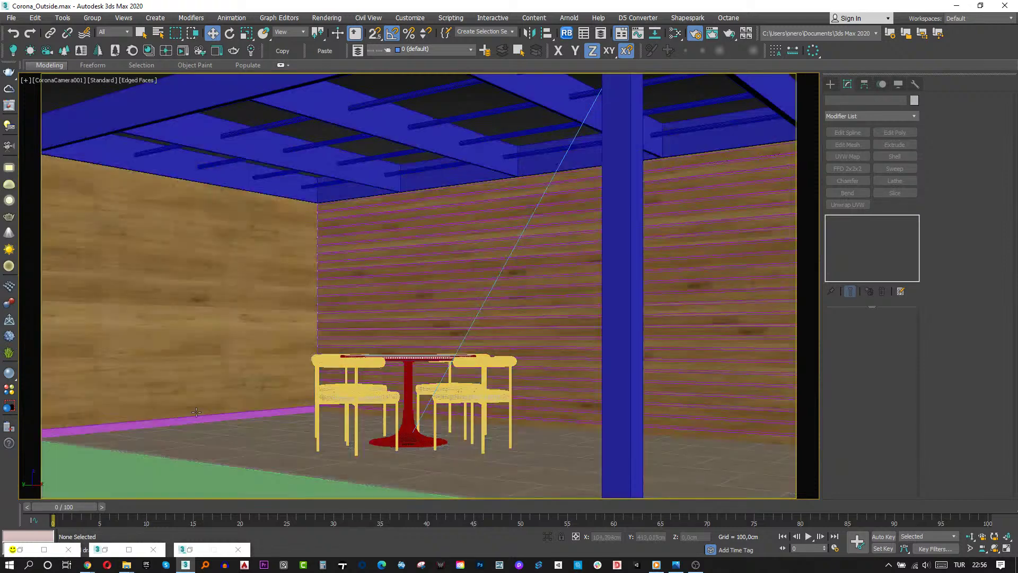
click(194, 419)
key(Delete)
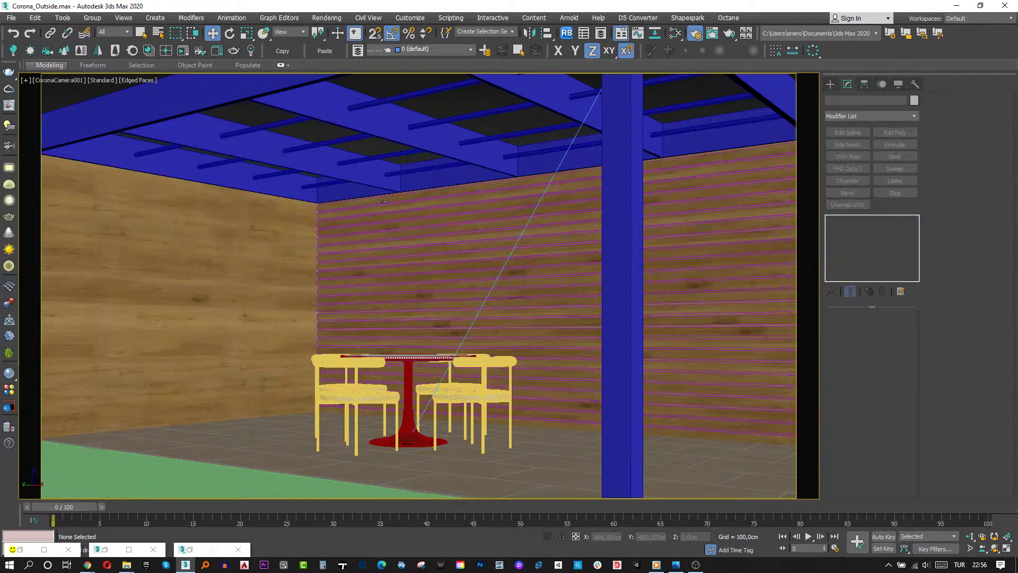
Copy all 25 slats of the right-hand wall by rotating them parallel to the bare left wall
key(F3)
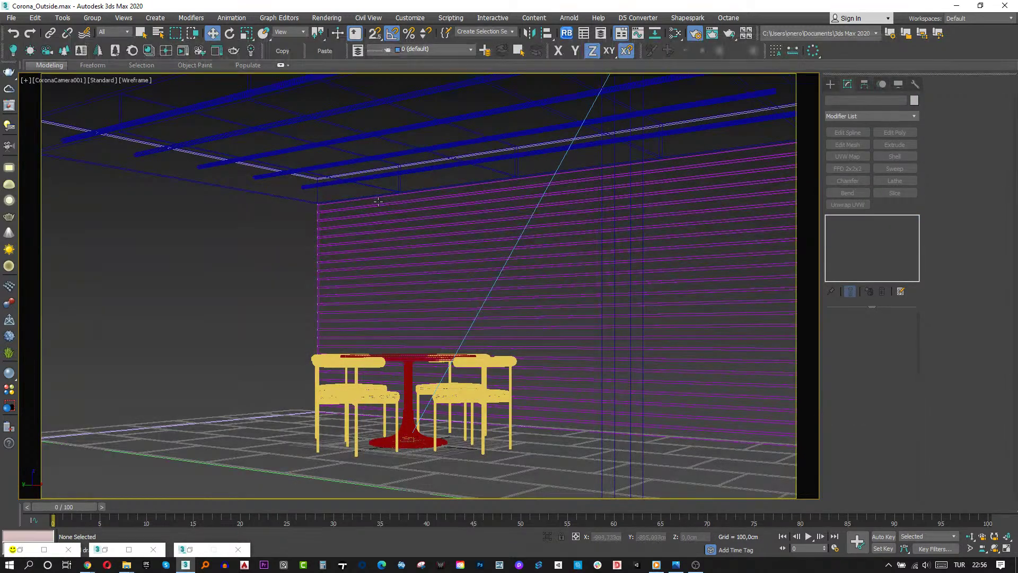
drag(381, 349, 531, 206)
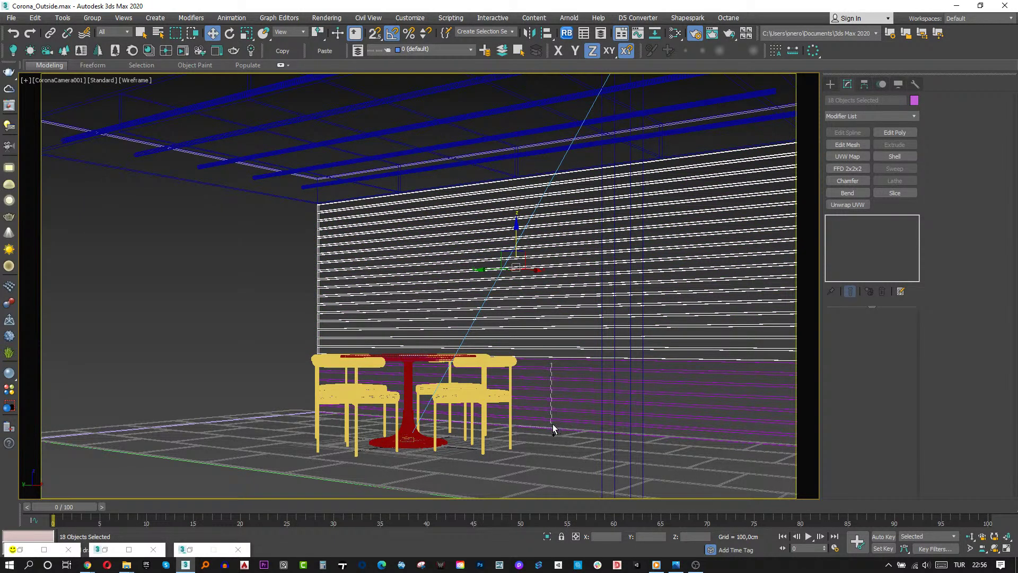
ctrl+drag(553, 425, 553, 425)
key(F3)
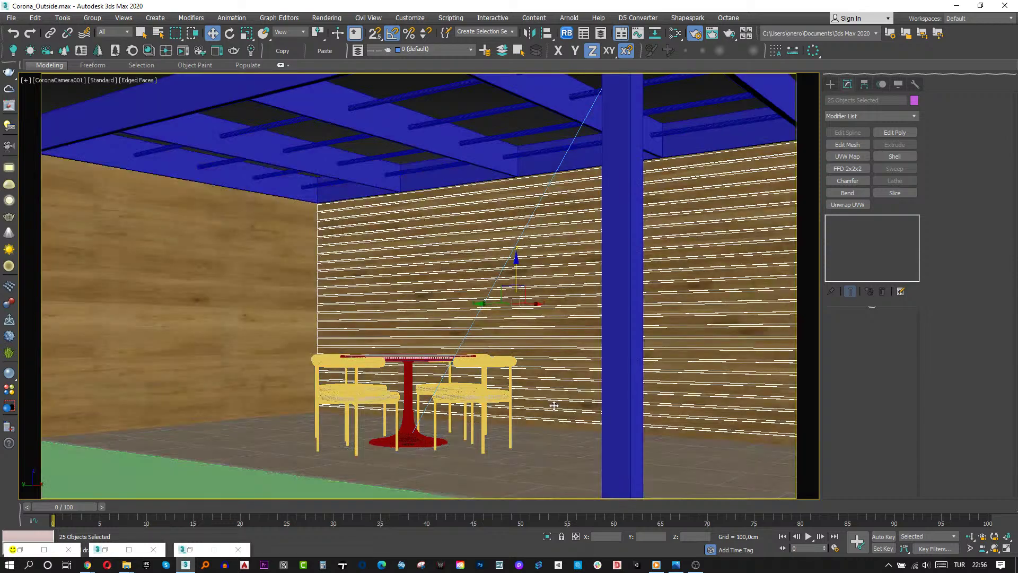
key(p)
scroll(424, 265, up, 5)
alt+middle_drag(424, 265, 440, 319)
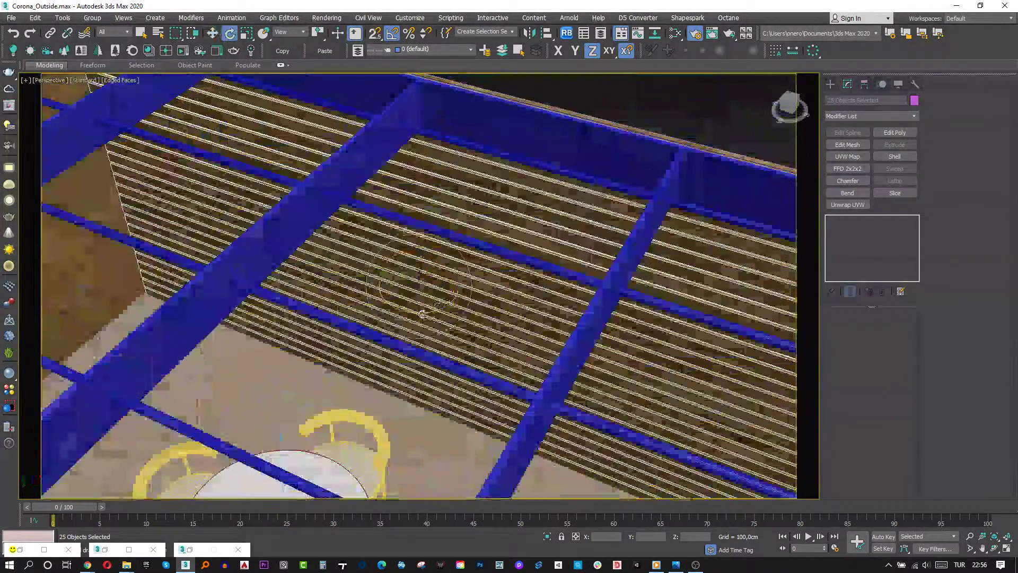
key(e)
drag(456, 318, 470, 303)
click(522, 331)
key(w)
mouse_move(521, 331)
alt+middle_down()
mouse_move(371, 265)
mouse_move(262, 234)
mouse_move(249, 276)
alt+middle_up()
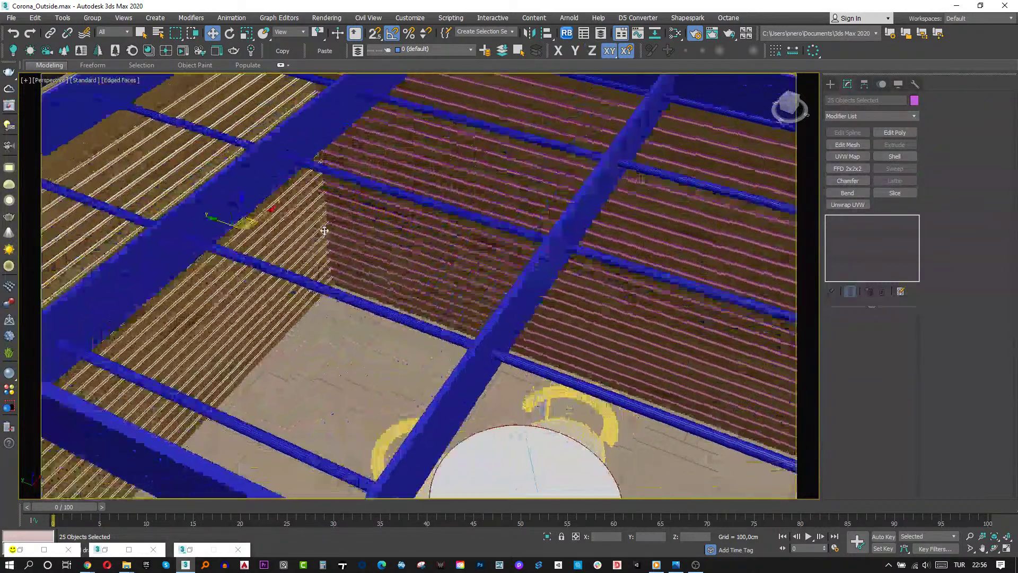
Move the rotated slat copies in the Top view and snap their end corner to the bare wall's inner corner
key(t)
middle_drag(419, 218, 486, 225)
key(F3)
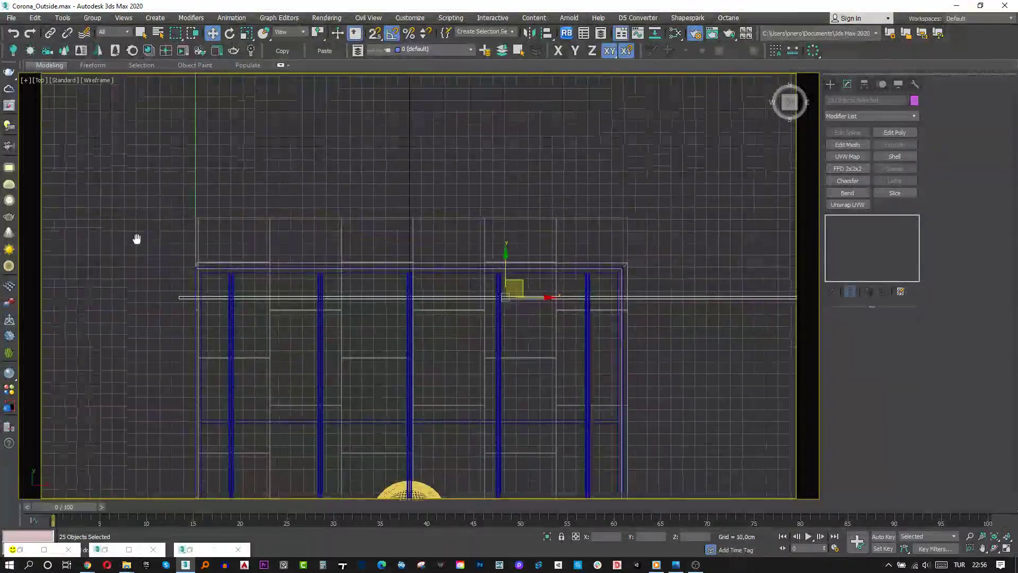
scroll(339, 335, up, 6)
drag(332, 269, 350, 198)
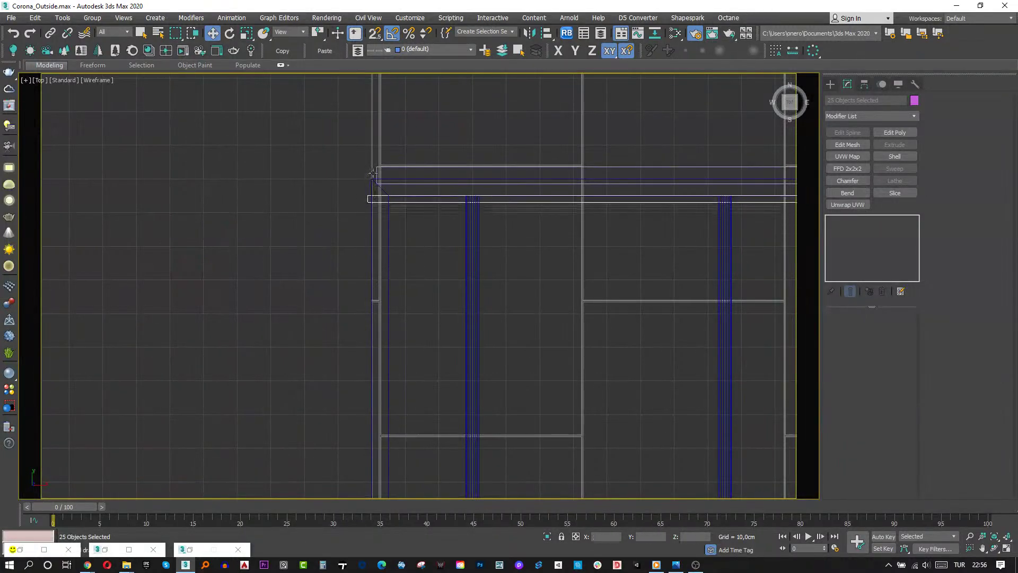
scroll(355, 234, up, 4)
key(s)
drag(354, 235, 380, 207)
key(s)
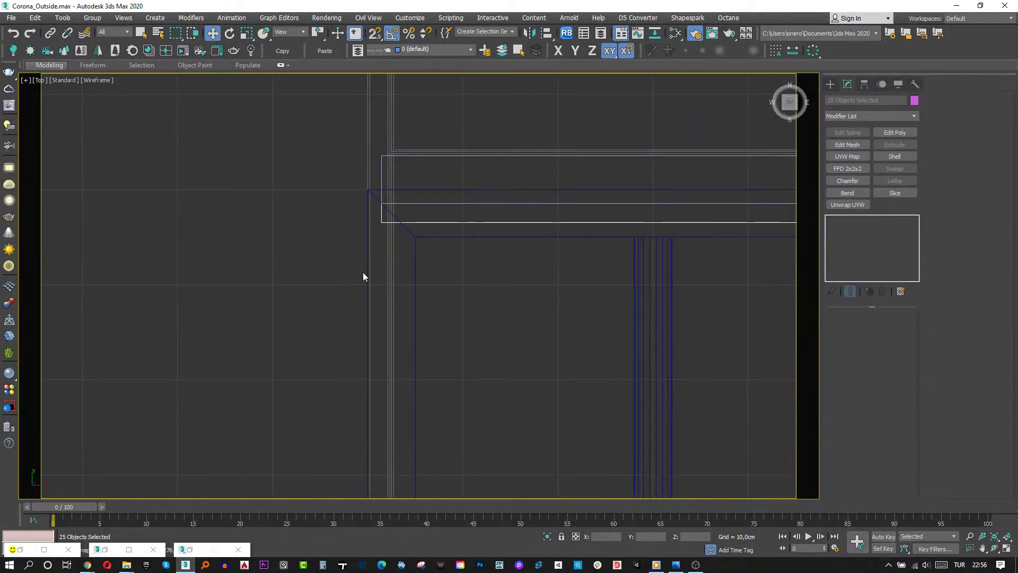
Add a Chamfer modifier with a 0,25 cm amount to the 25 slat copies on the left wall
scroll(364, 277, down, 4)
mouse_move(527, 280)
middle_down()
mouse_move(424, 264)
mouse_move(375, 205)
mouse_move(442, 313)
mouse_move(593, 352)
mouse_move(612, 387)
mouse_move(352, 313)
mouse_move(367, 282)
mouse_move(300, 239)
middle_up()
key(p)
key(F3)
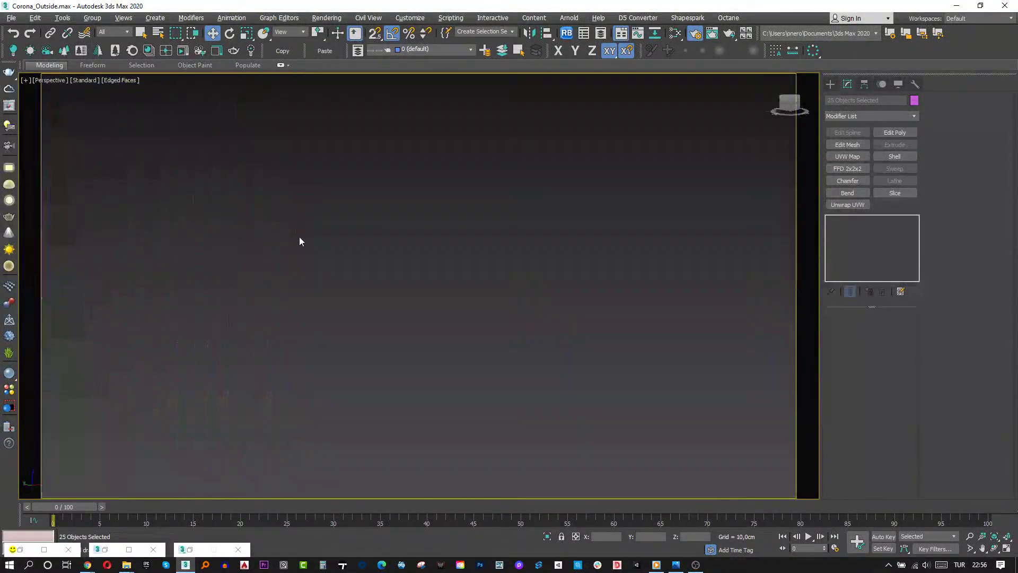
key(shift+z)
scroll(299, 236, up, 8)
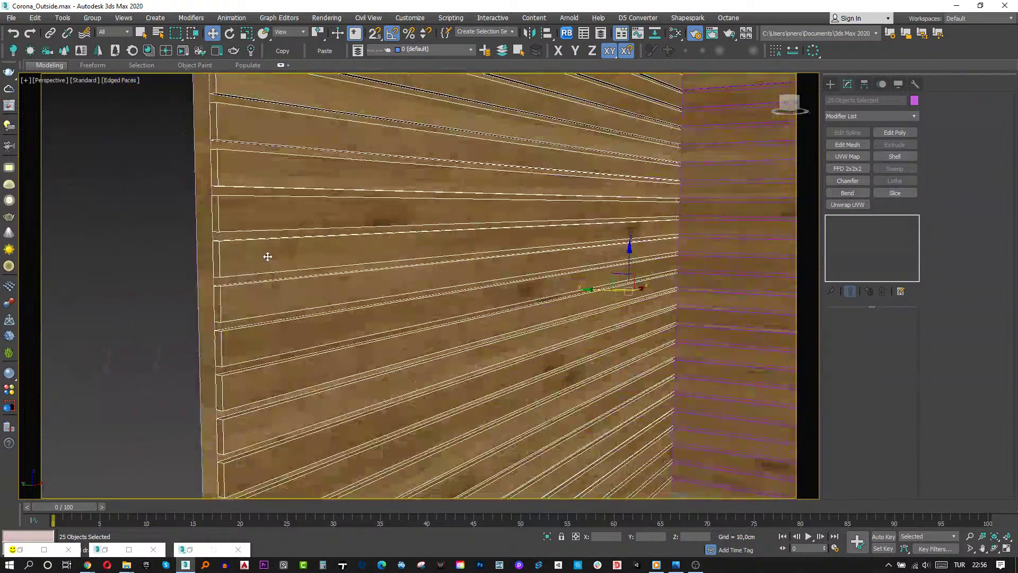
click(838, 181)
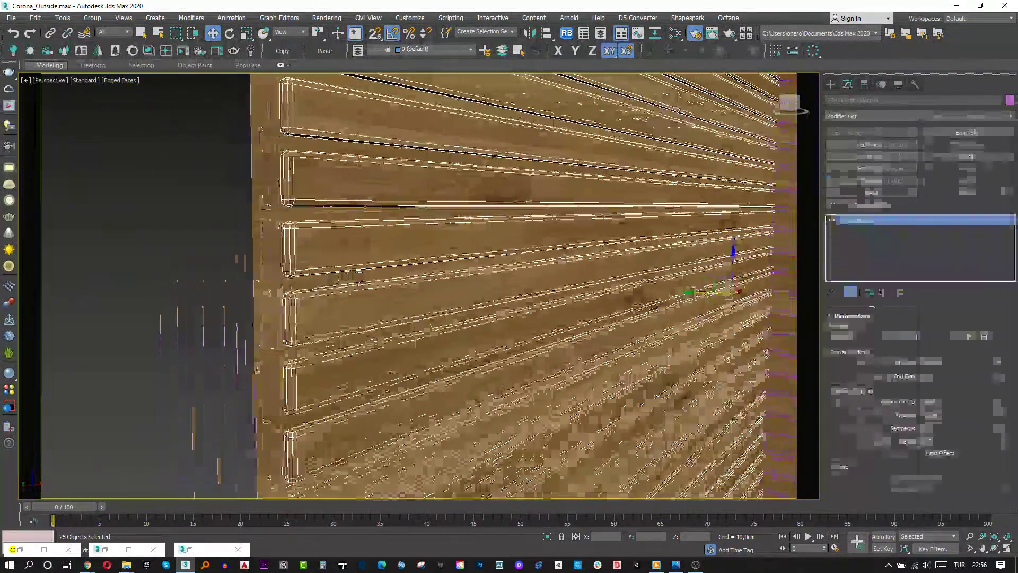
click(978, 418)
text(1,25)
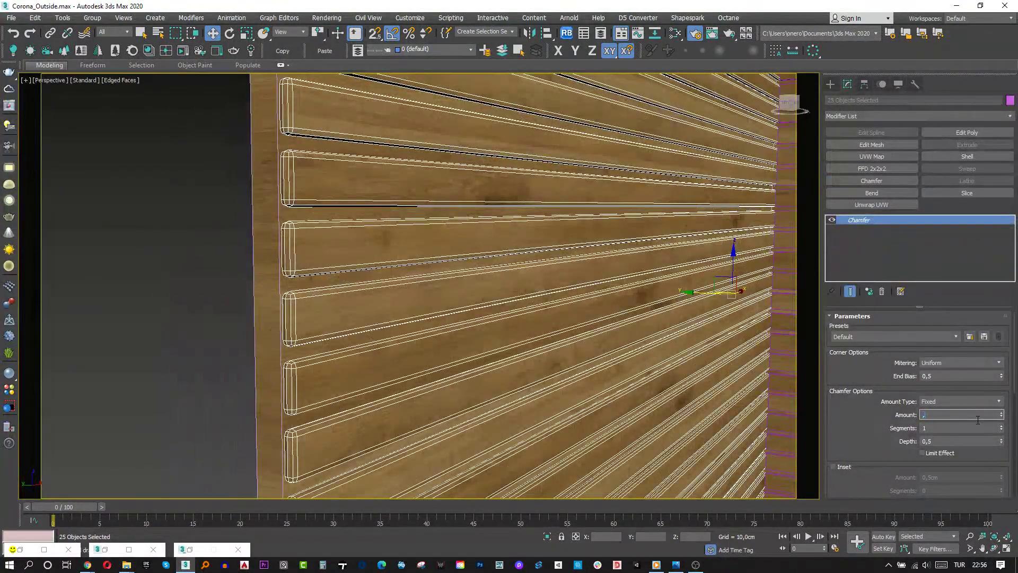
key(Return)
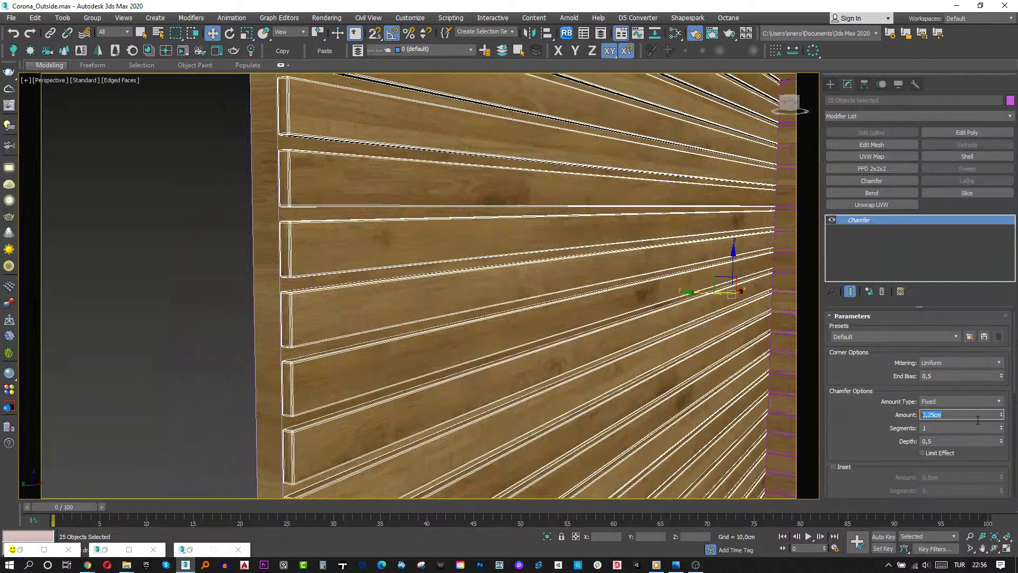
Give the left wall slats' chamfer 2 segments and set its smoothing output to Smooth Chamfers Only
key(Tab)
text(2)
key(Return)
scroll(887, 465, down, 5)
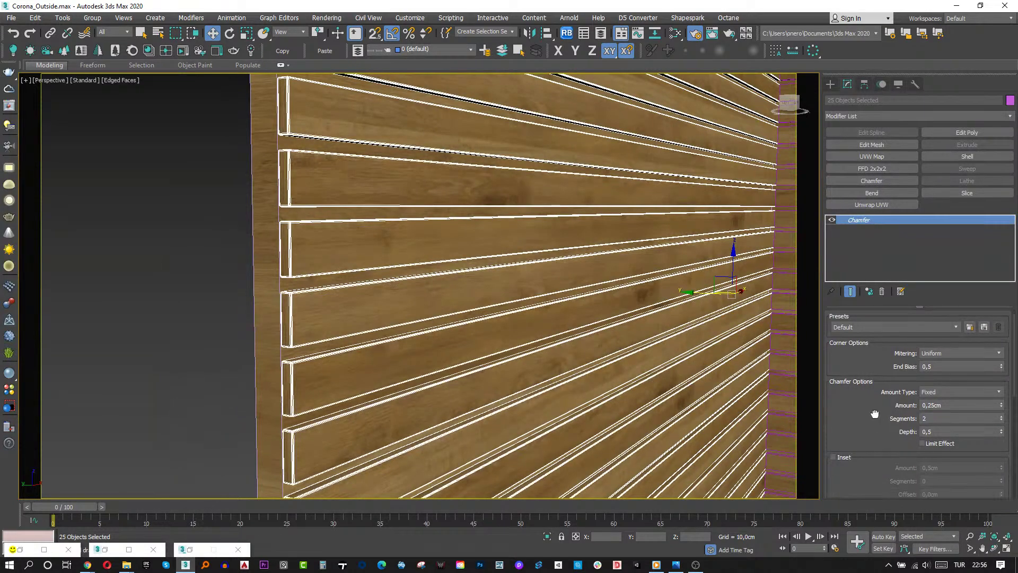
click(871, 438)
click(864, 459)
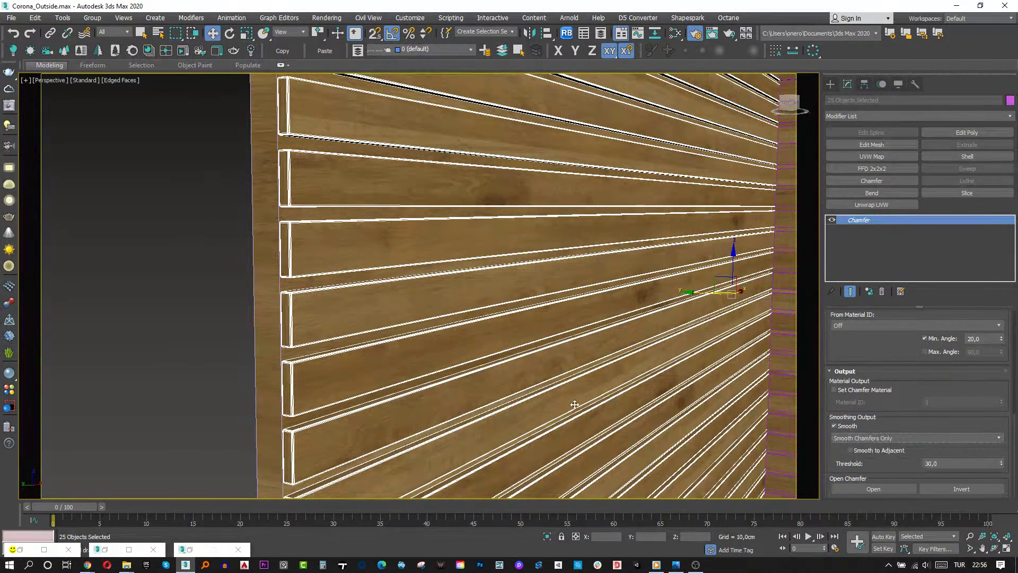
Select all 25 slats of the right-hand wall and add a Chamfer modifier with a 0,25 cm amount
scroll(509, 273, down, 10)
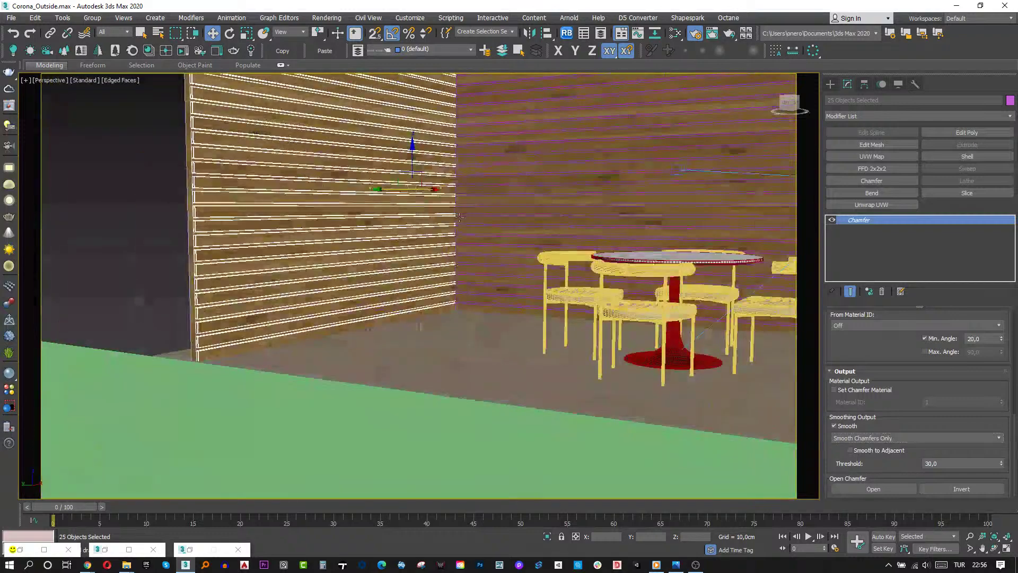
alt+middle_drag(459, 218, 475, 344)
key(F3)
mouse_move(495, 284)
alt+middle_down()
mouse_move(500, 131)
mouse_move(512, 103)
alt+middle_up()
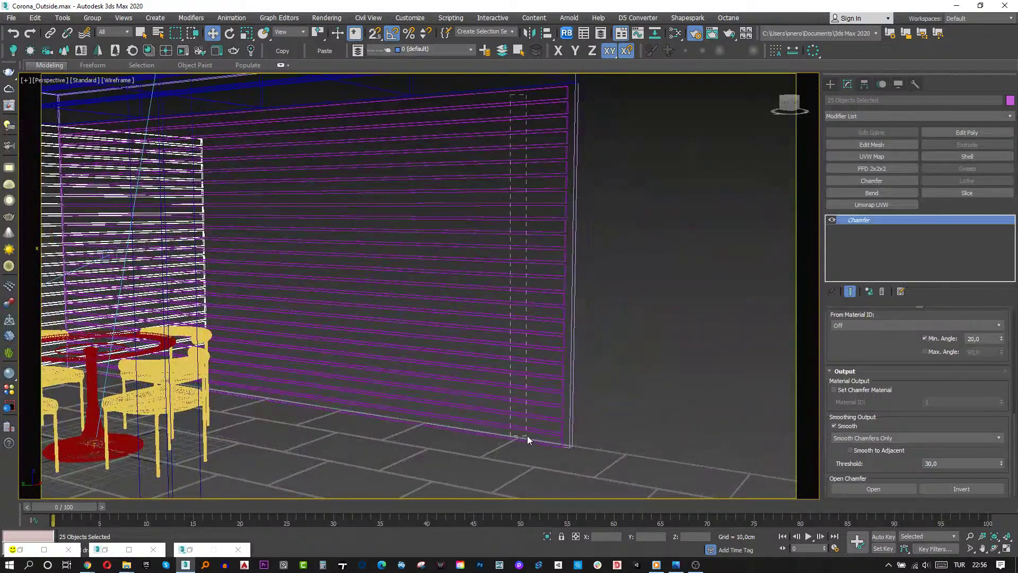
key(F3)
scroll(554, 374, up, 5)
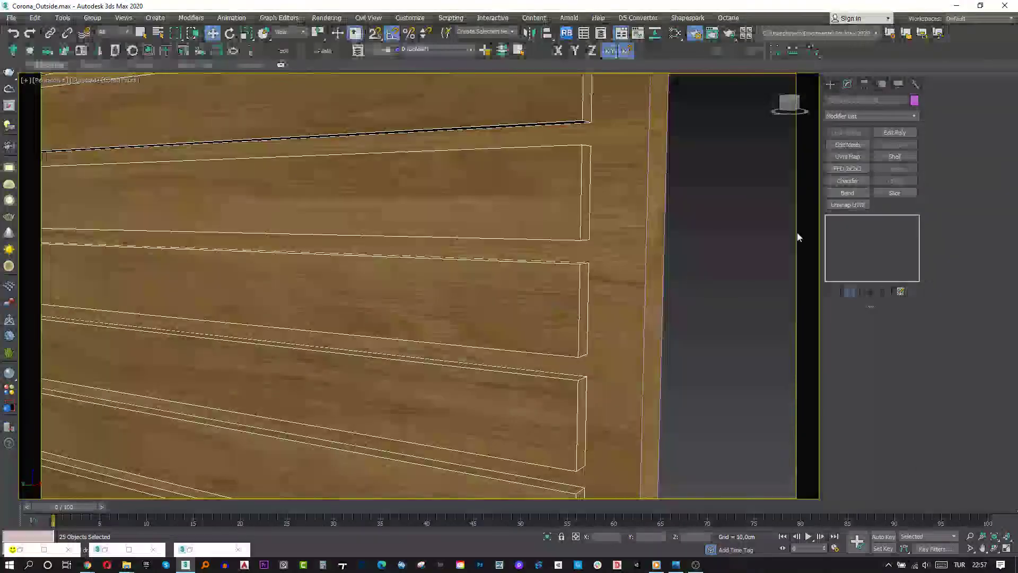
click(851, 181)
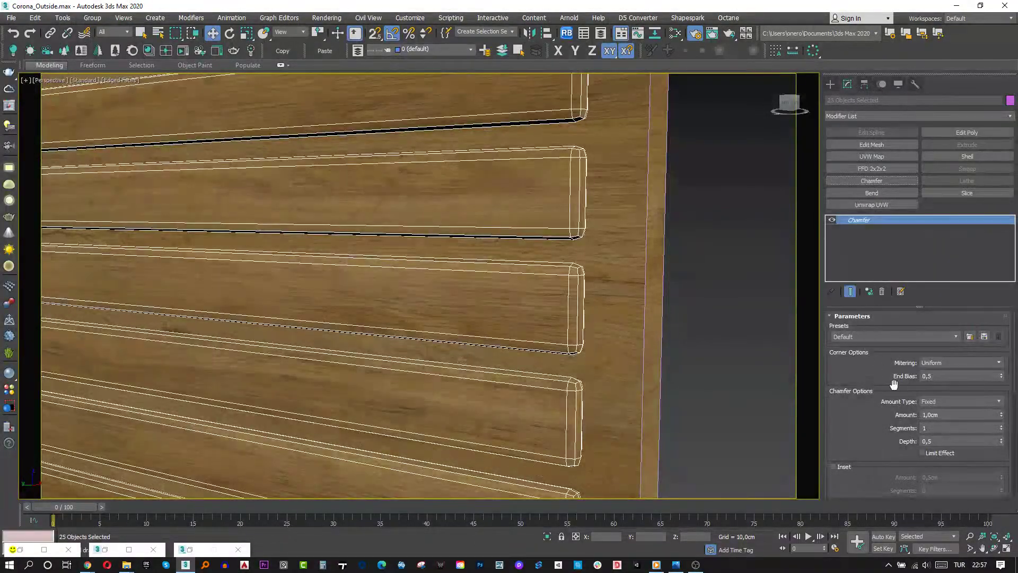
click(942, 415)
text(2)
key(Return)
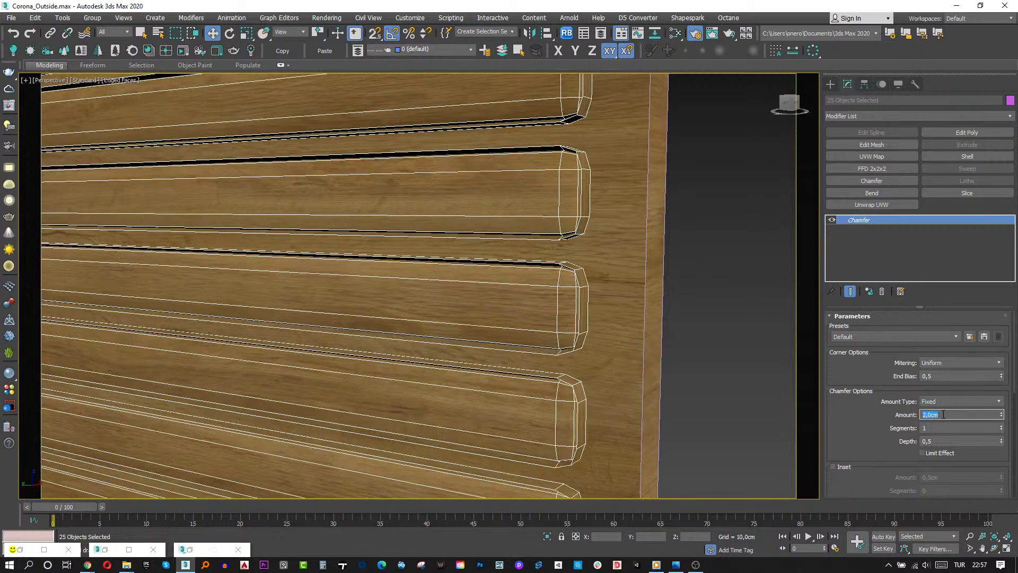
text(0,25)
key(Return)
Set the right-hand wall slats' chamfer to 2 segments with Smooth Chamfers Only, and deselect the slats
key(Tab)
text(2)
key(Return)
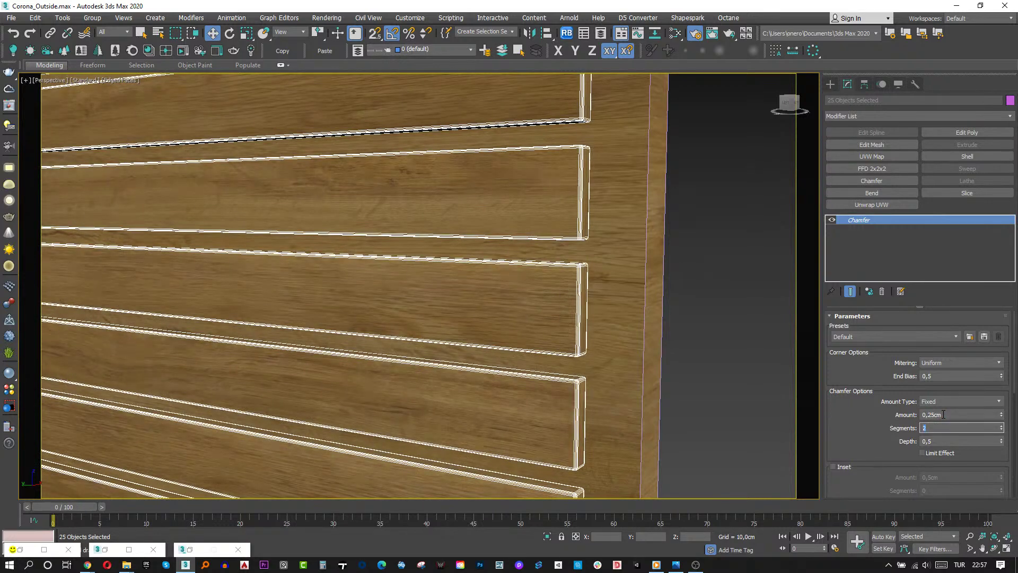
scroll(870, 452, down, 5)
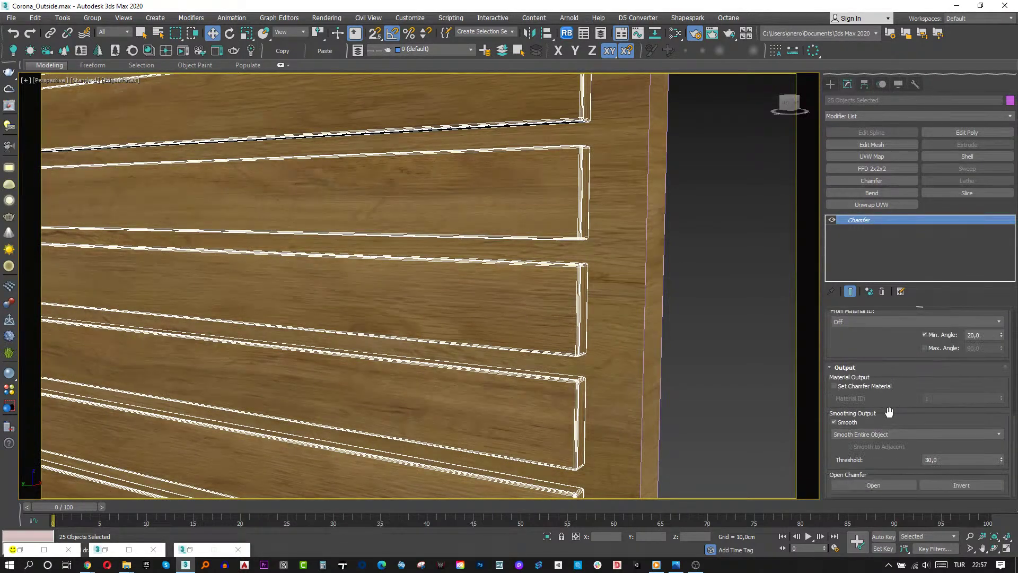
click(884, 434)
click(879, 449)
scroll(705, 372, down, 6)
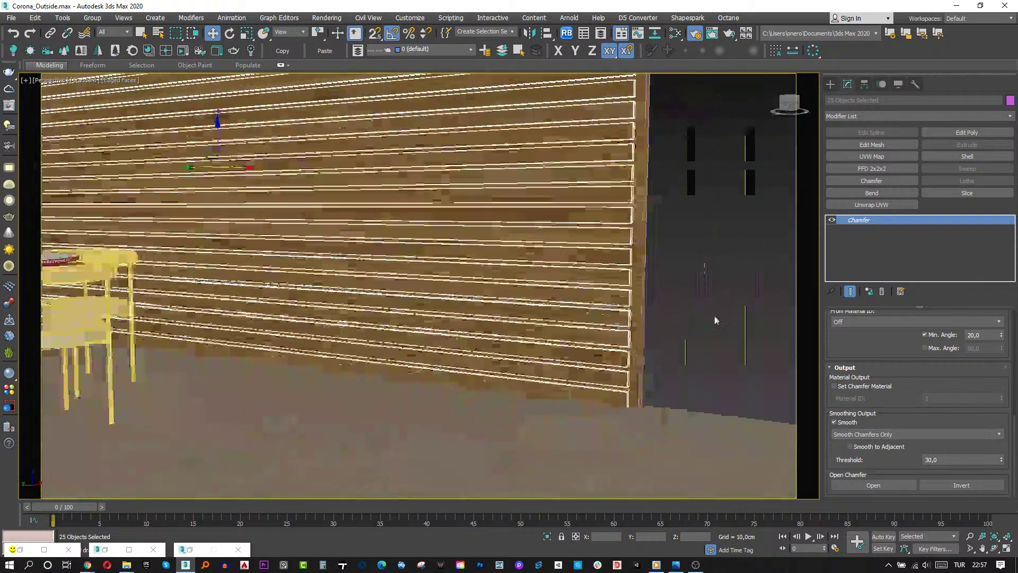
click(712, 318)
Select the table and its four chairs and exclude them from the Corona material override in the render settings
scroll(711, 316, down, 6)
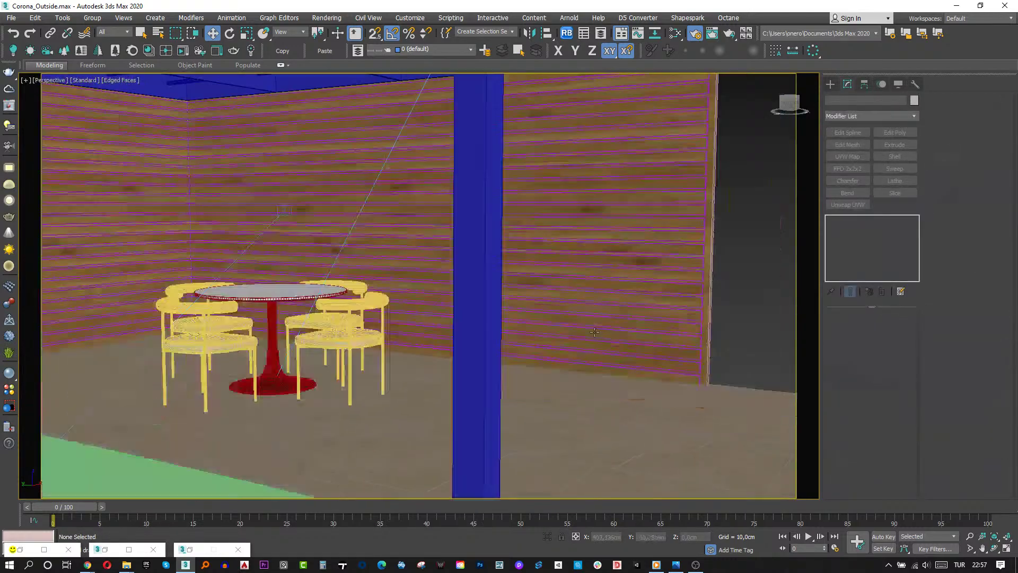
scroll(451, 276, up, 3)
alt+middle_drag(450, 277, 582, 324)
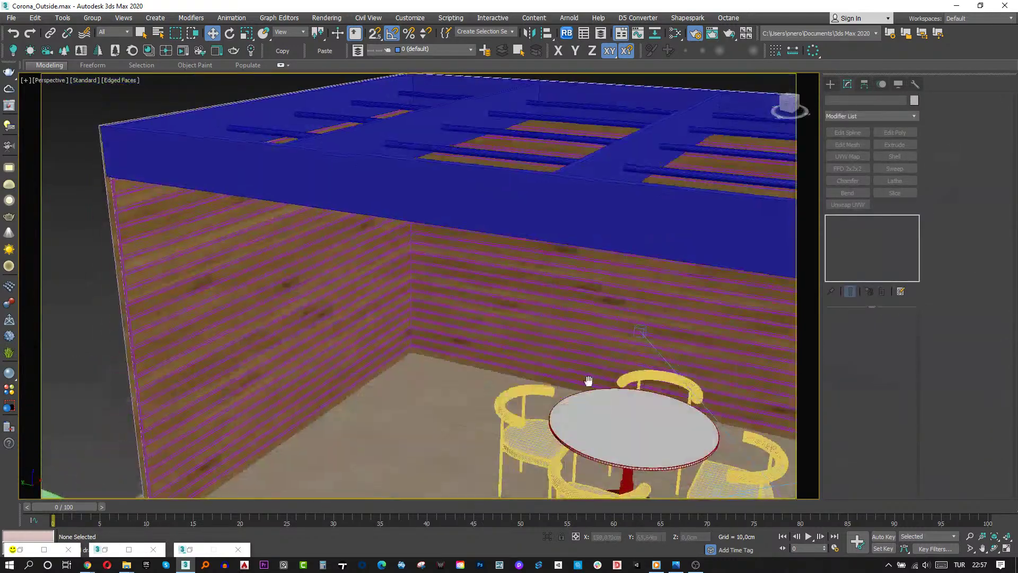
scroll(582, 324, up, 4)
click(582, 324)
ctrl+click(712, 412)
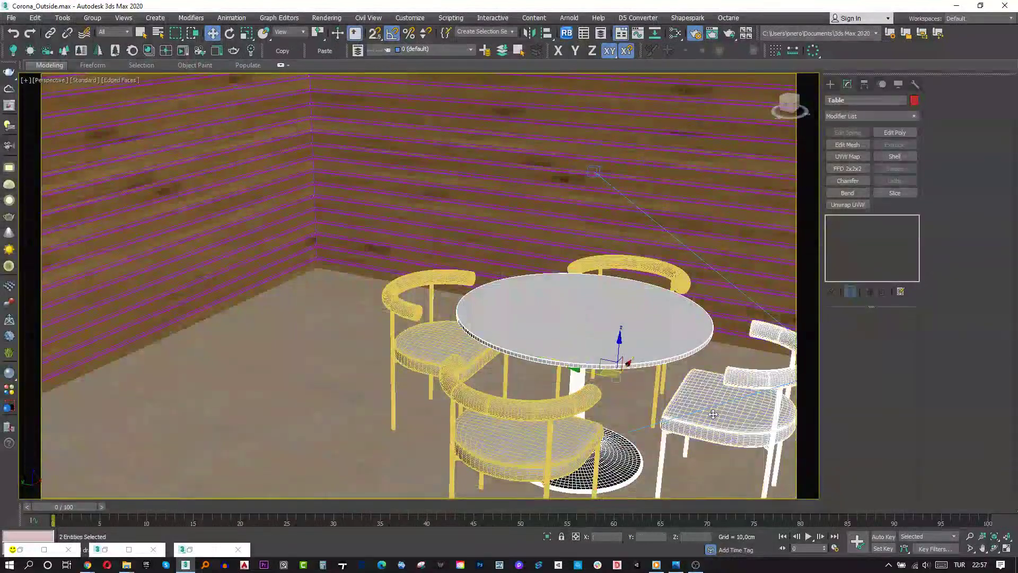
ctrl+click(565, 440)
ctrl+click(406, 347)
ctrl+click(626, 260)
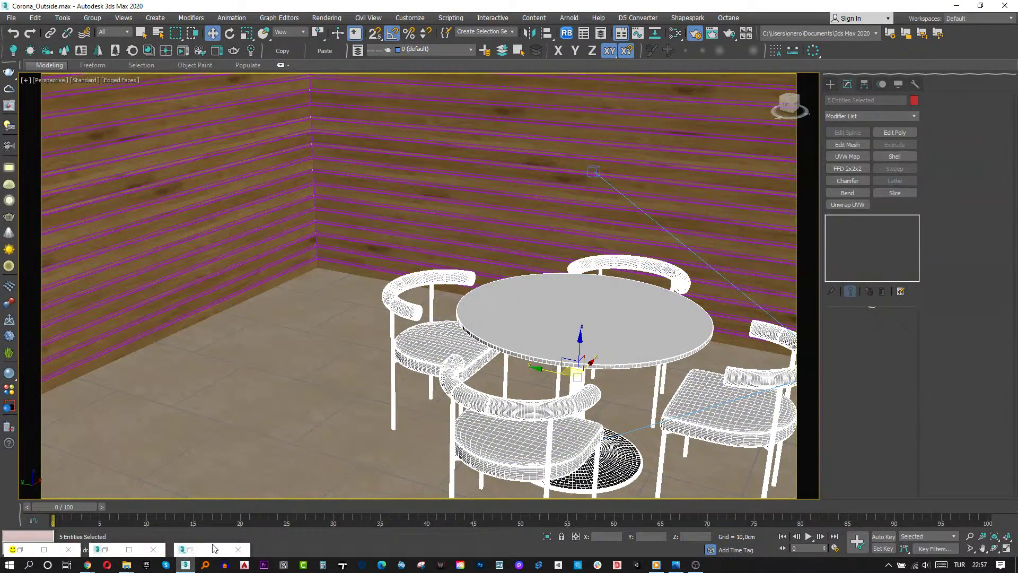
click(189, 551)
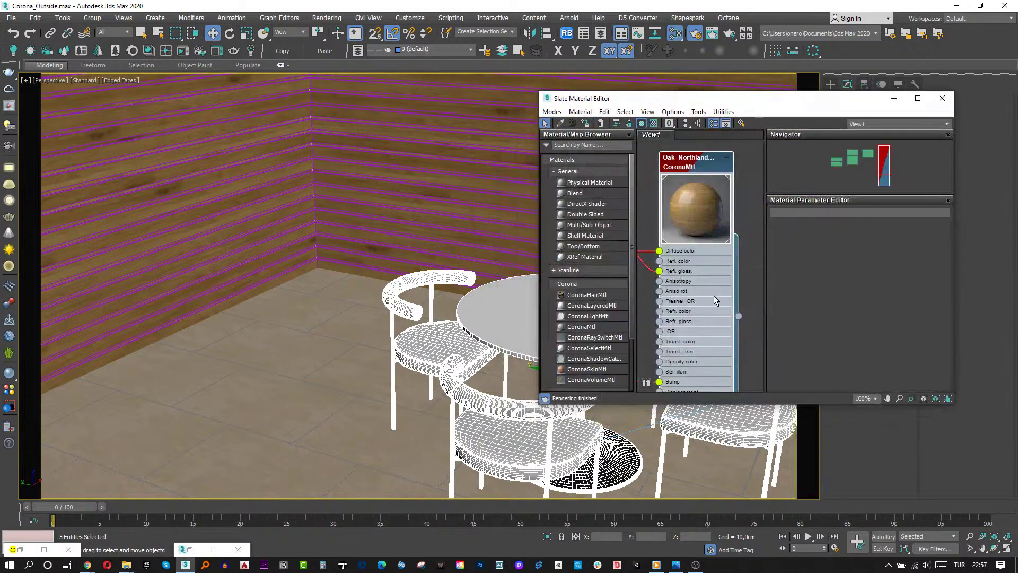
click(198, 551)
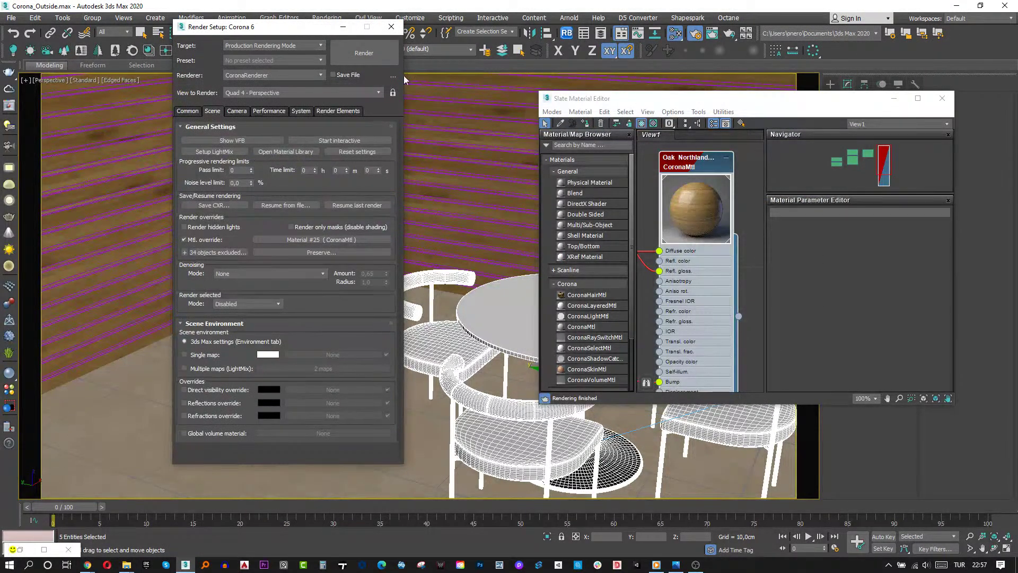
key(x)
key(Escape)
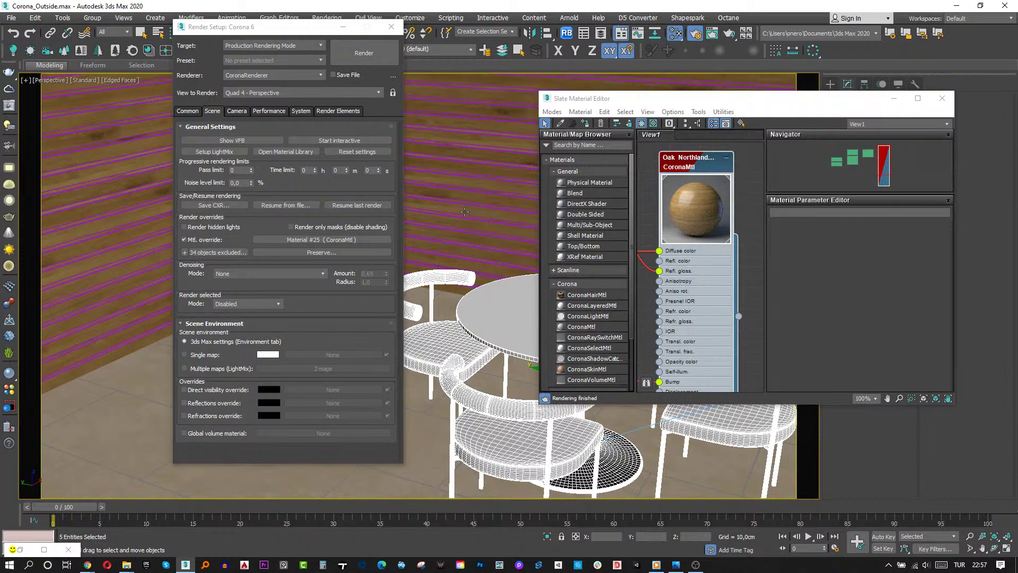
Render the scene from CoronaCamera001 in the Corona frame buffer, and stop the render after checking the furniture materials
key(c)
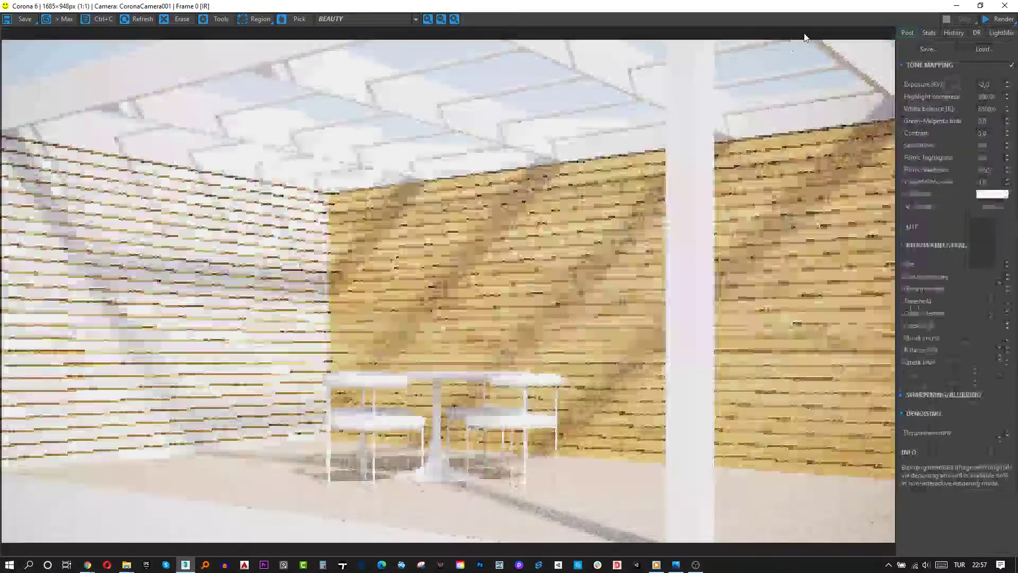
click(997, 20)
click(992, 33)
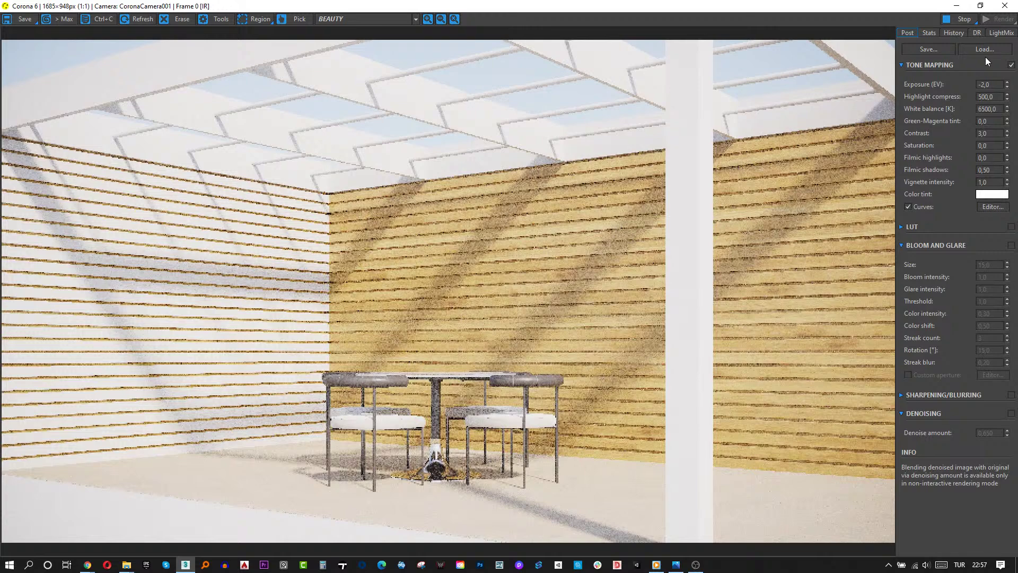
click(955, 21)
click(957, 5)
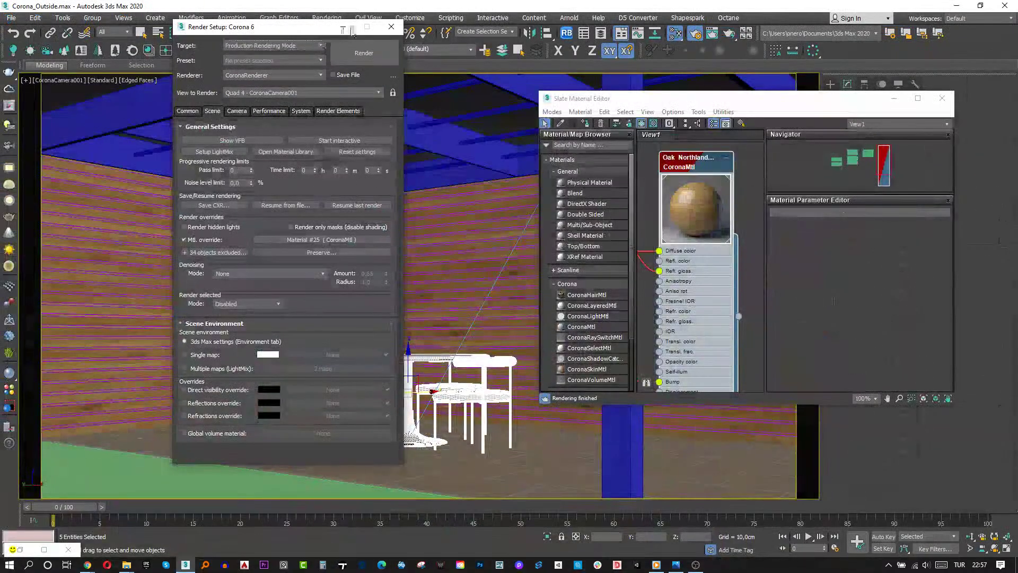
Select all the left wall's slats, including the lowest one, and exclude them from the Corona material override
click(343, 28)
key(F3)
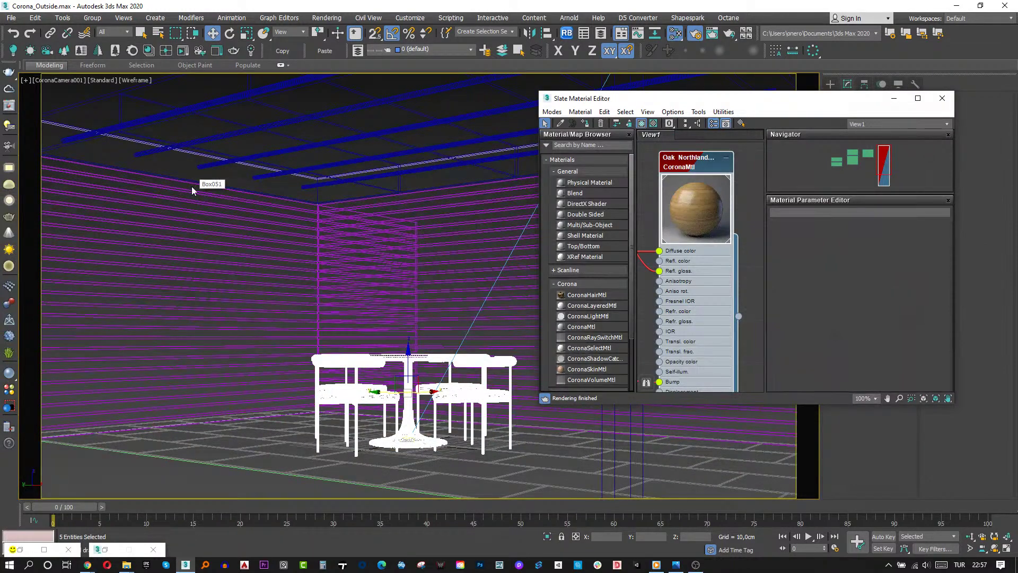
click(187, 413)
key(p)
scroll(392, 274, up, 5)
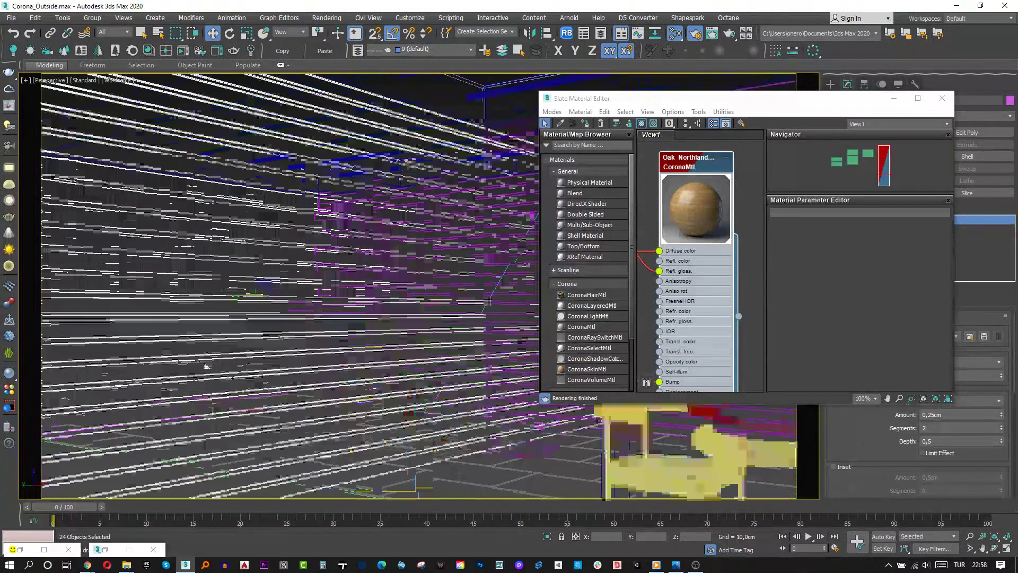
middle_drag(391, 274, 288, 387)
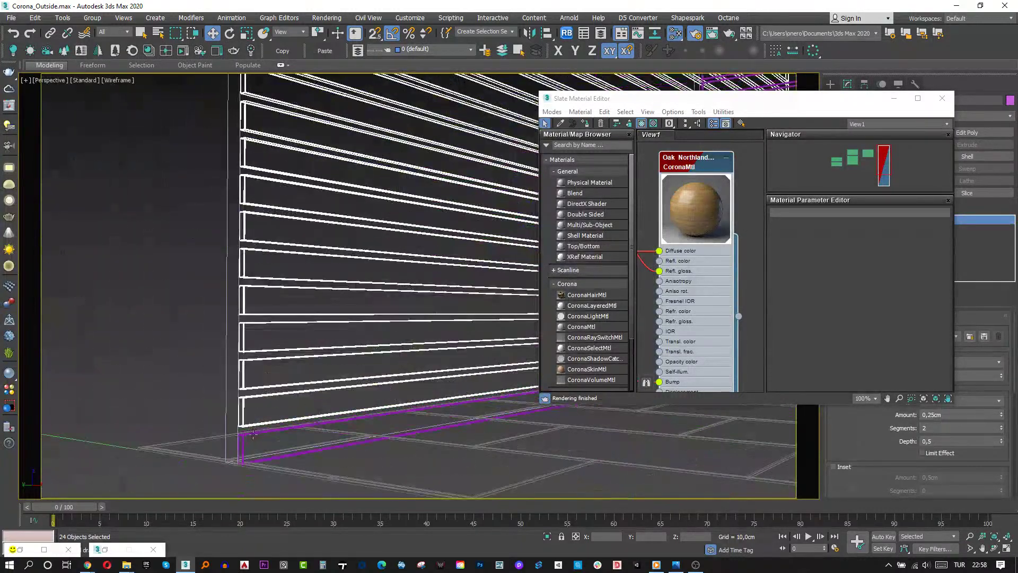
ctrl+click(225, 415)
ctrl+click(226, 415)
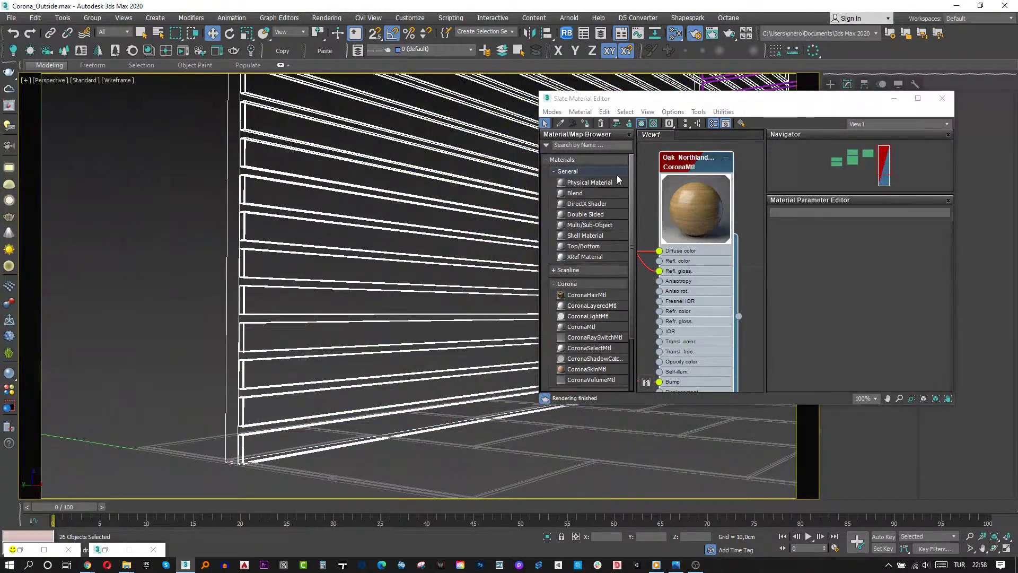
key(F10)
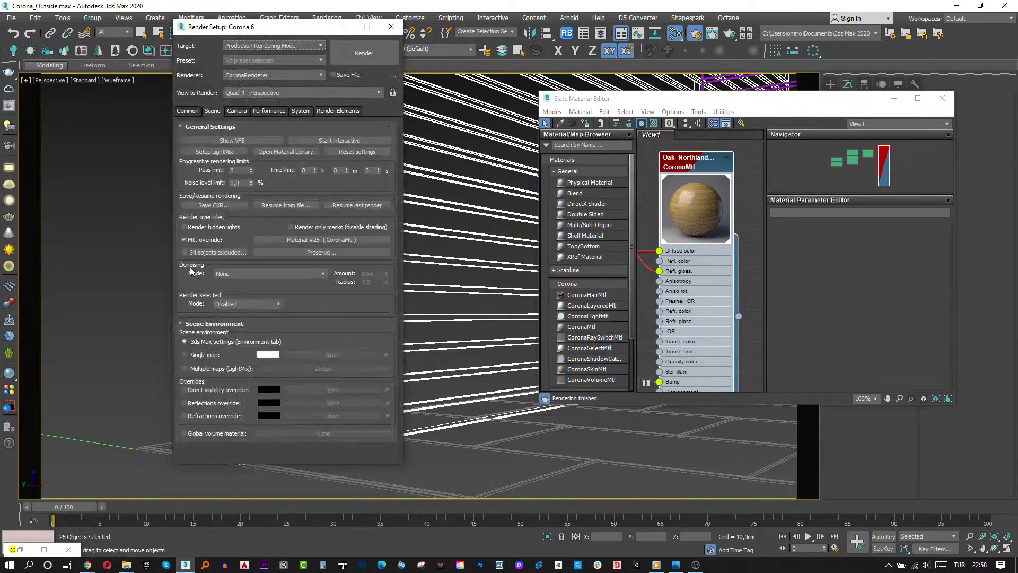
click(115, 342)
Render CoronaCamera001 again in the Corona frame buffer to check the left wall's slats
key(c)
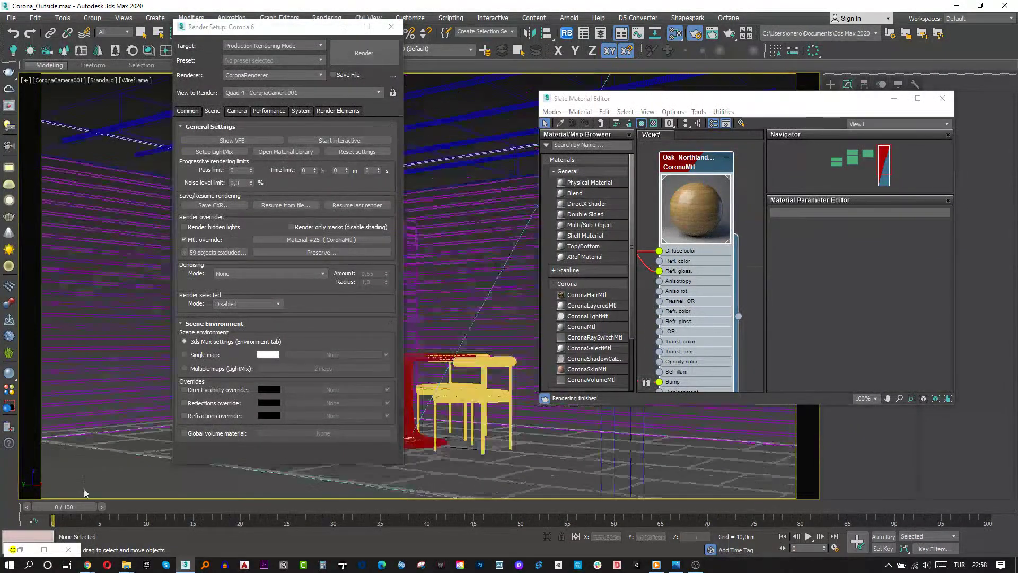
click(30, 550)
click(1007, 21)
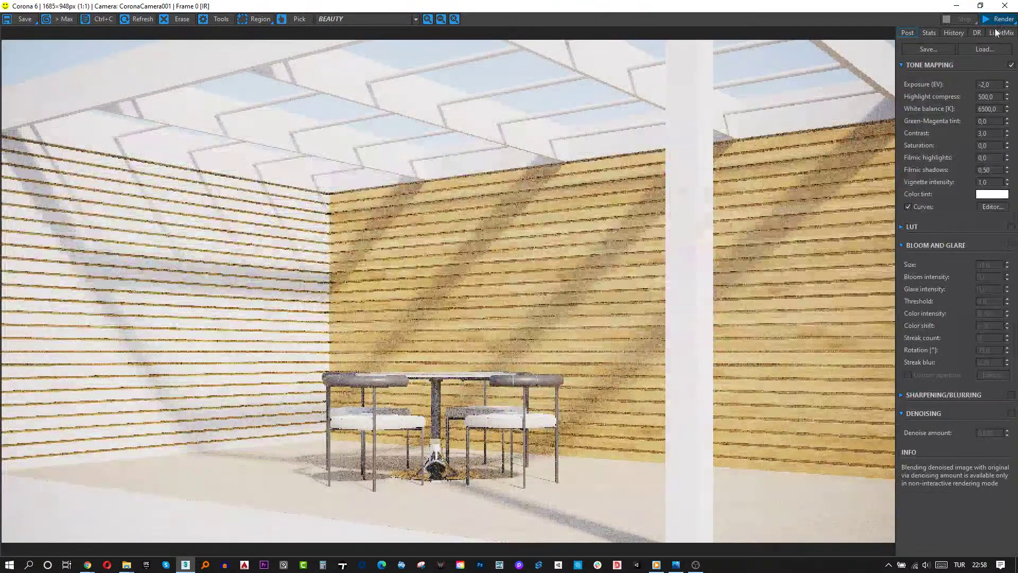
click(992, 35)
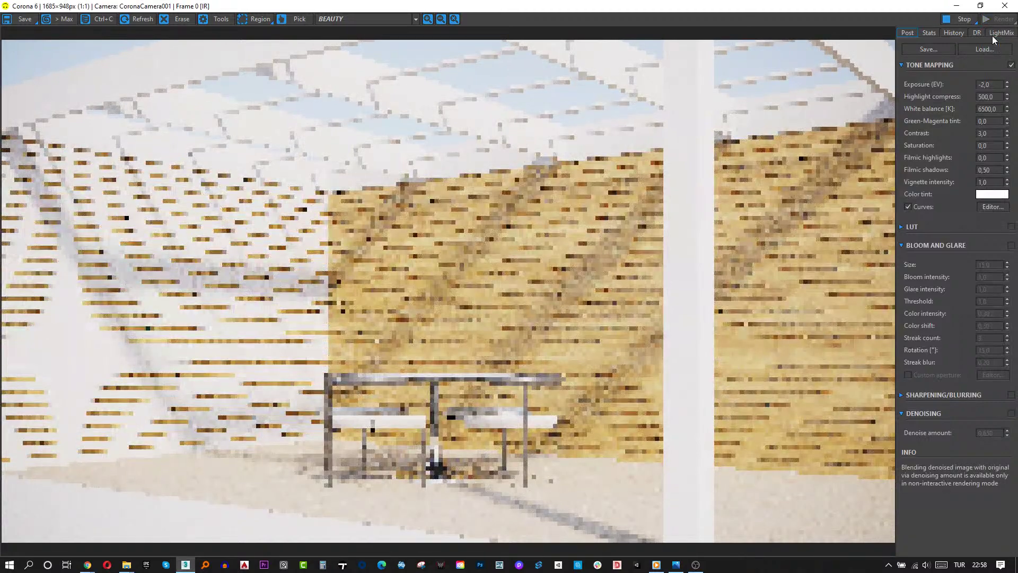
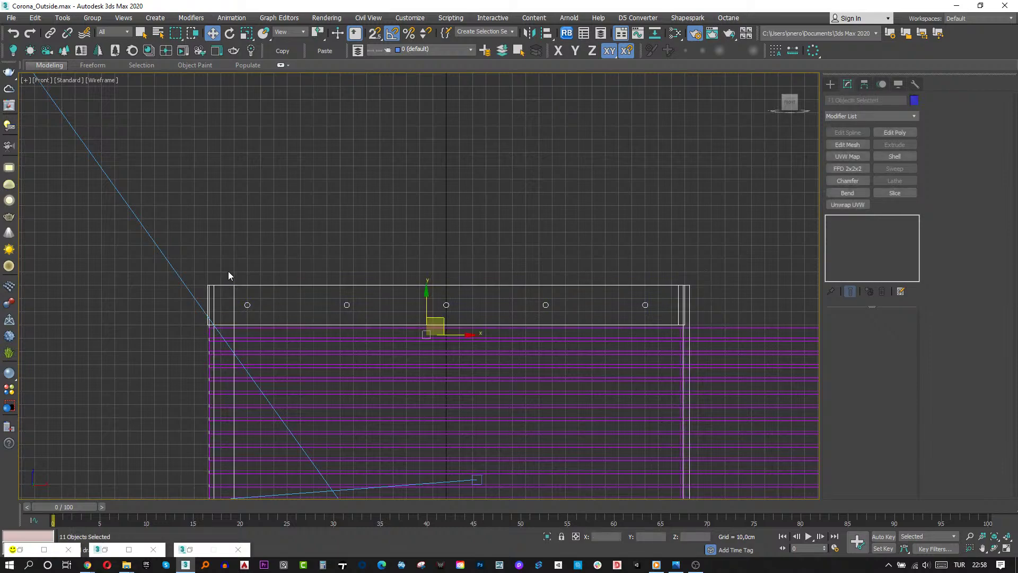
Isolate the selected pergola objects in the perspective view and hide the solid wooden wall panels among them
key(p)
key(alt+q)
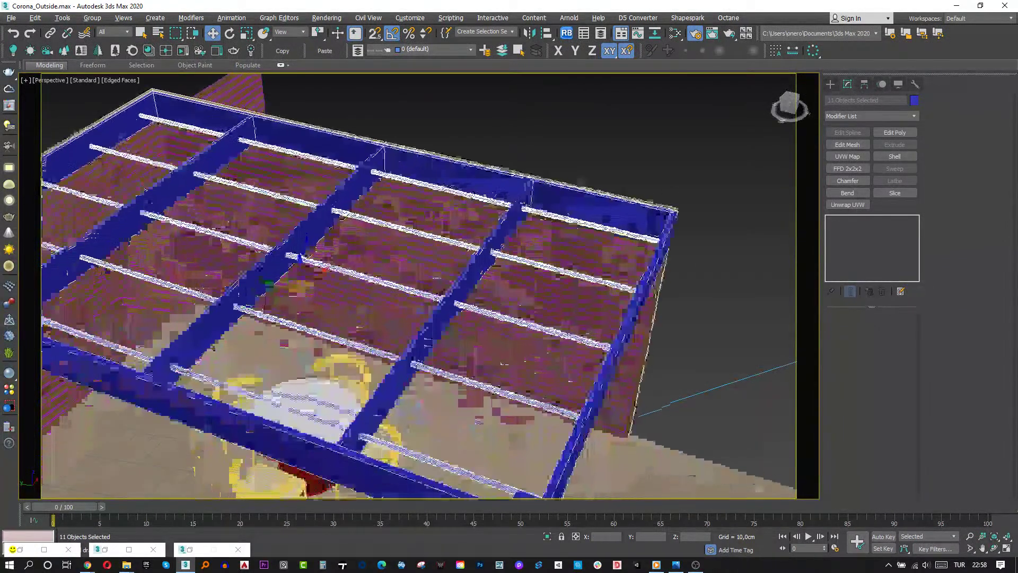
alt+middle_drag(464, 335, 562, 332)
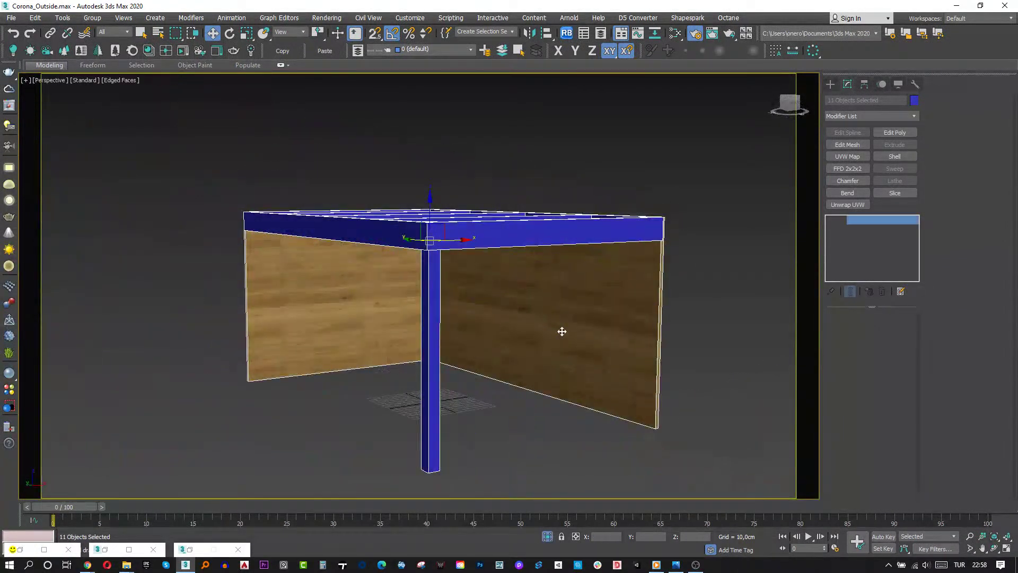
key(Delete)
key(a)
alt+middle_drag(539, 323, 612, 352)
Select all the remaining frame parts, group them under the name Metals, and end the isolation
key(ctrl+a)
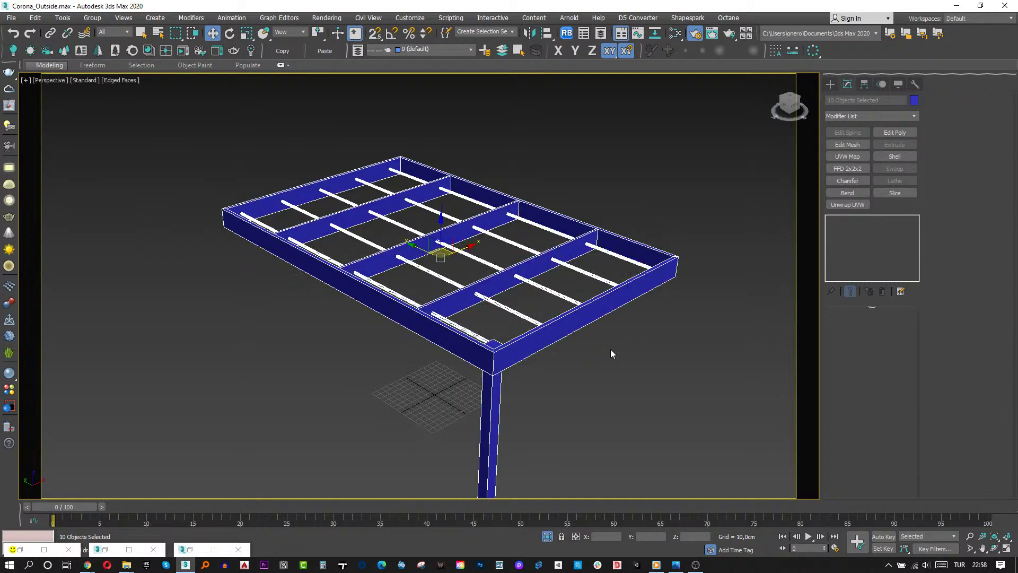
key(ctrl+g)
text(Meta)
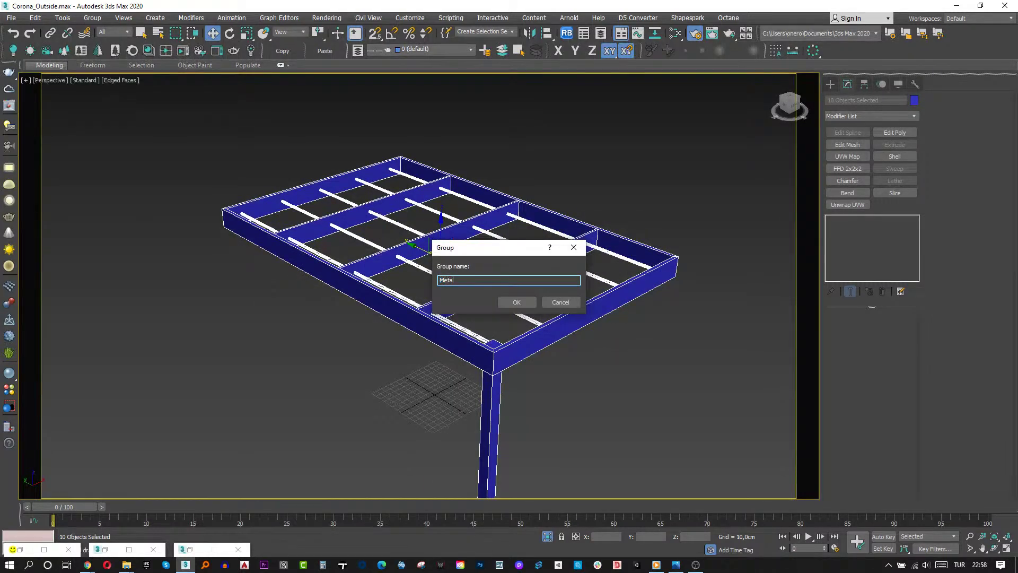
text(ls)
key(Return)
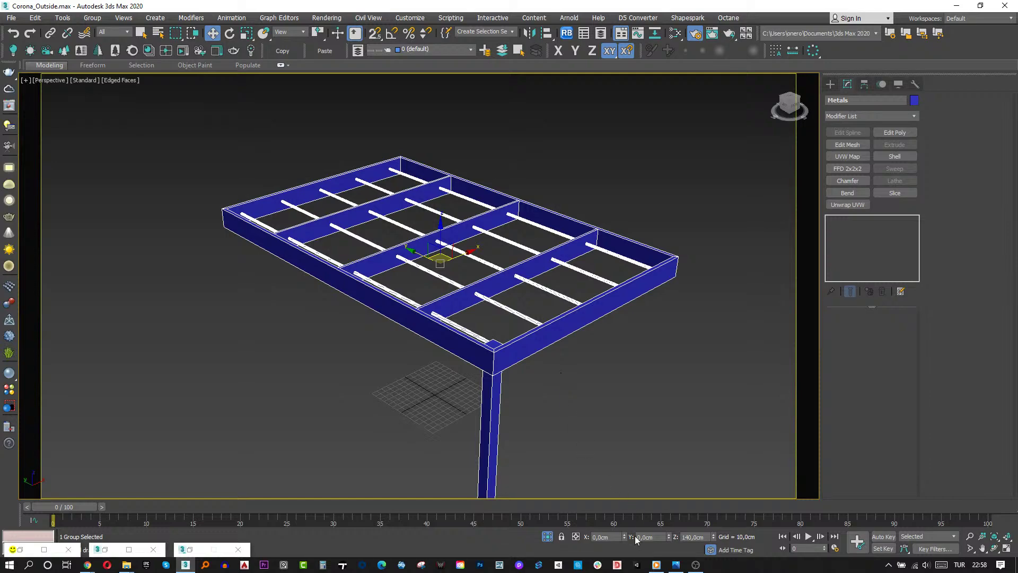
click(547, 536)
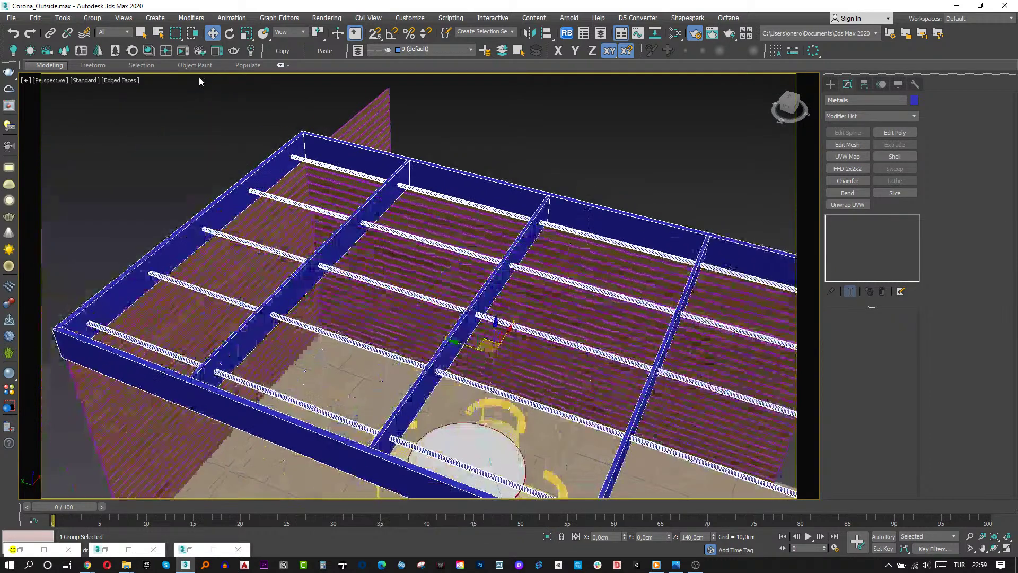
Assign the Iron Rough Rust Edges material from the Corona Material Library's Metals category to the Metals group
click(149, 51)
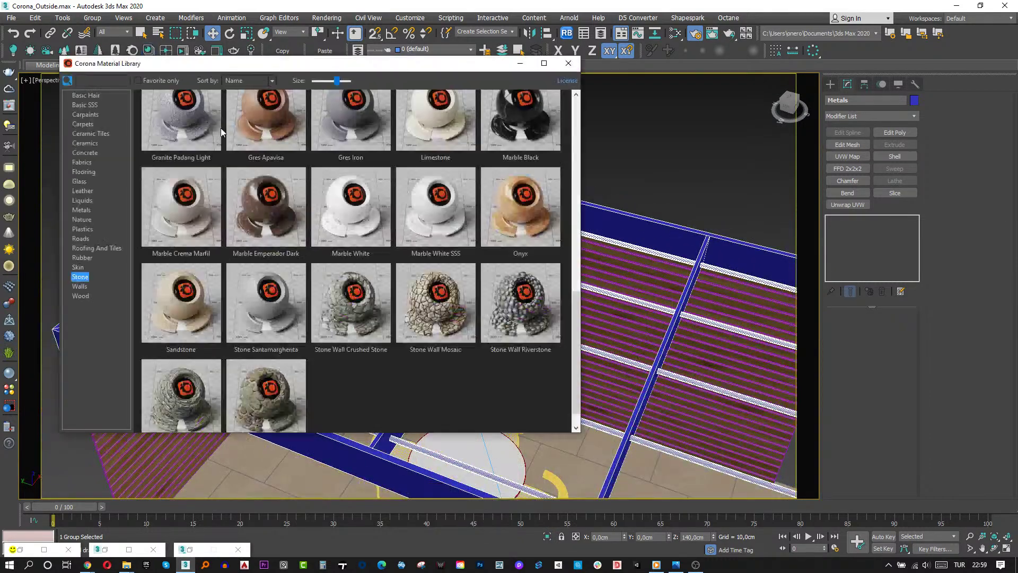
drag(125, 65, 238, 70)
click(198, 218)
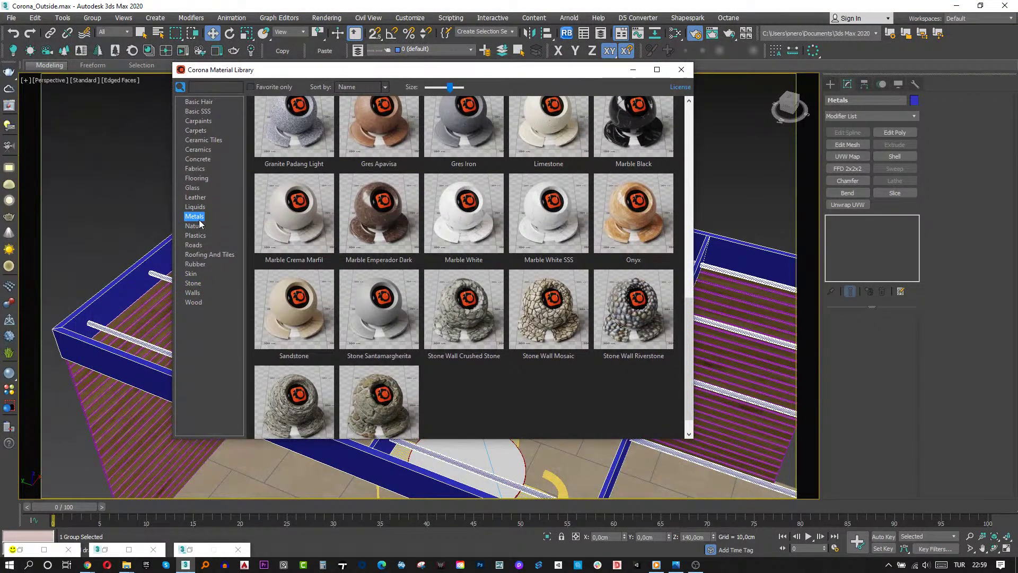
drag(688, 297, 689, 353)
right_click(450, 195)
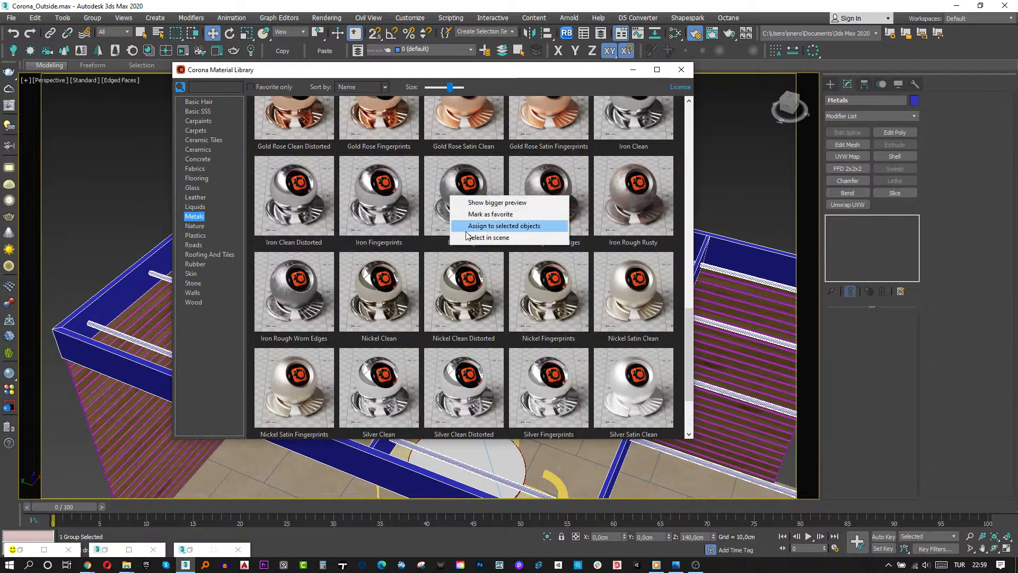
click(511, 74)
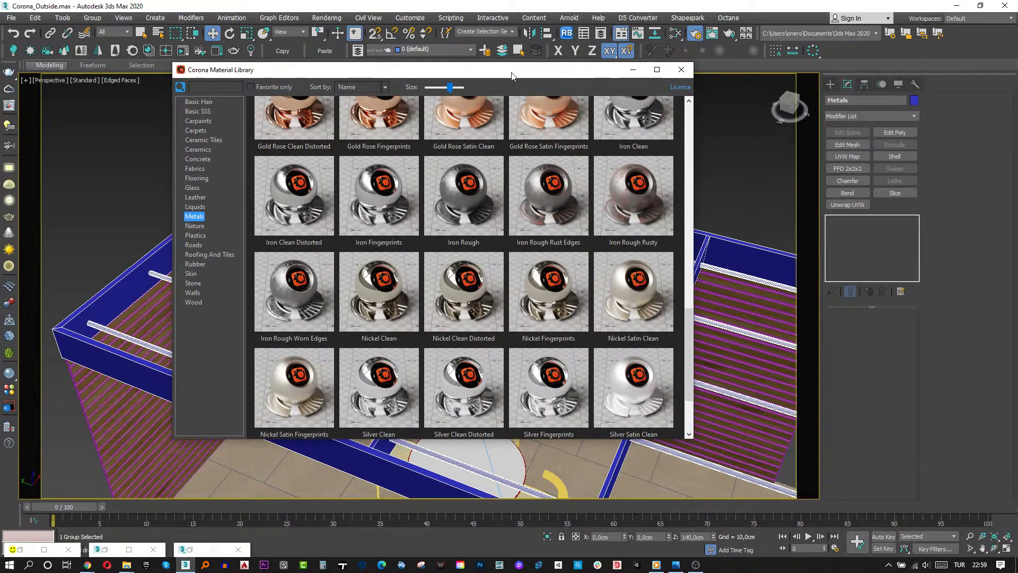
right_click(533, 187)
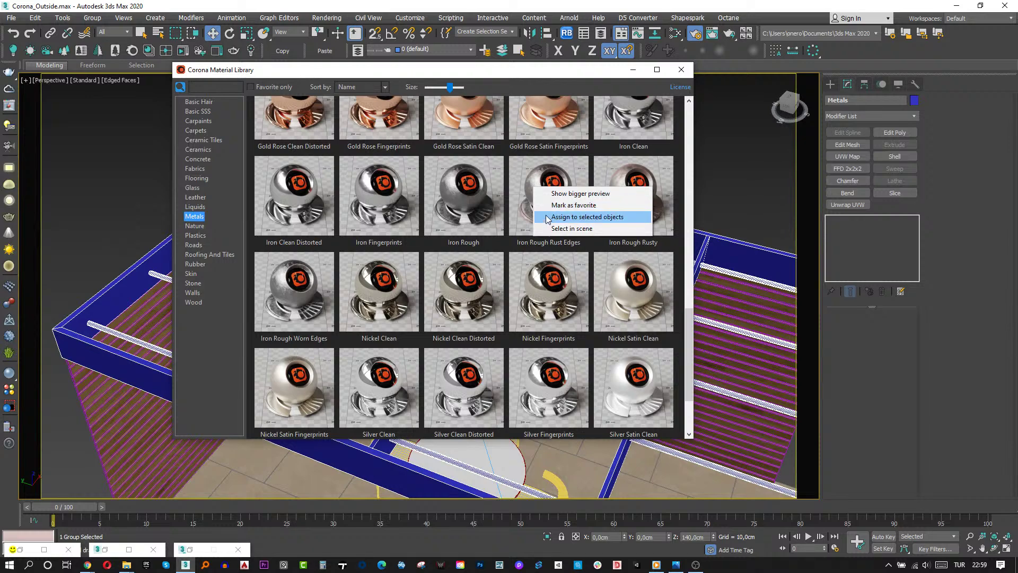
click(547, 217)
click(685, 70)
Add a UVW Map modifier with Box mapping and real-world map size to the Metals group
click(847, 156)
click(866, 377)
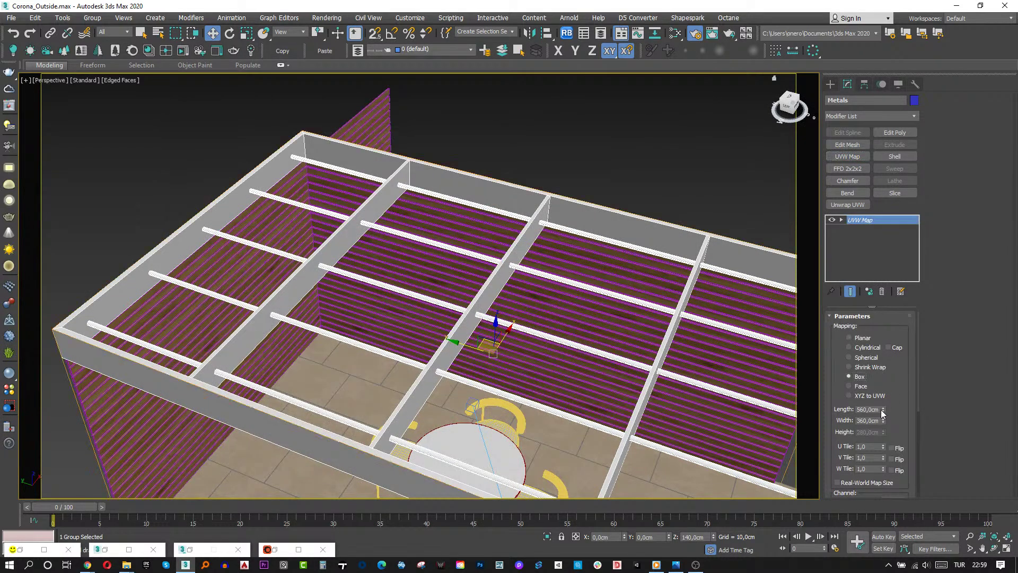
click(862, 484)
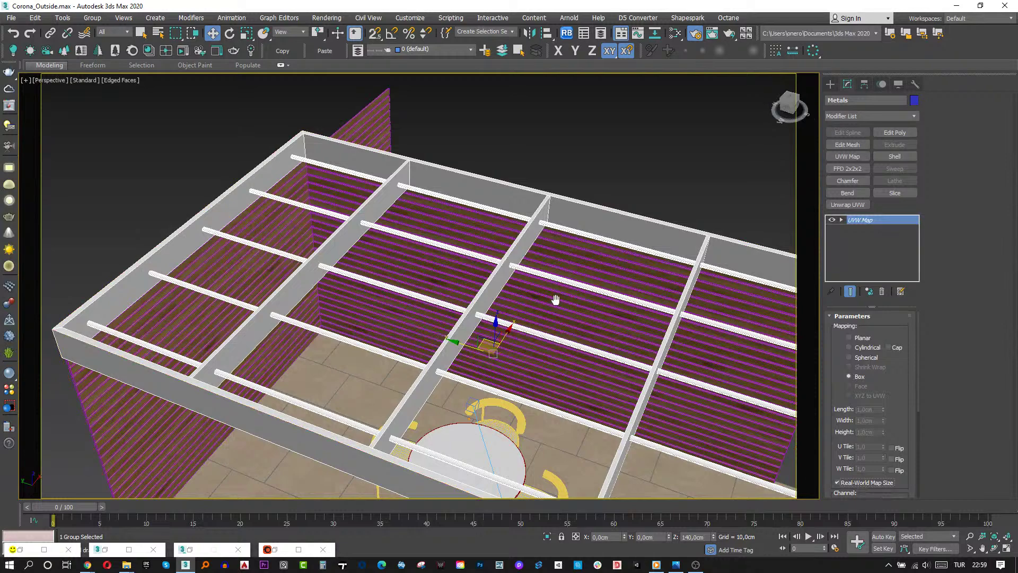
Return to the CoronaCamera001 view and exclude the Metals group from the Corona material override in the render settings
key(c)
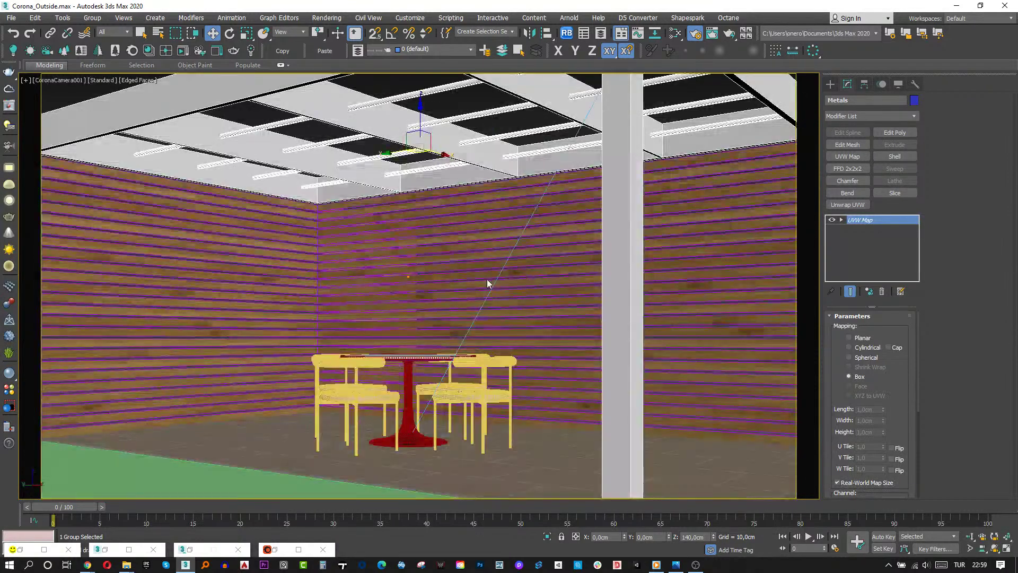
click(107, 553)
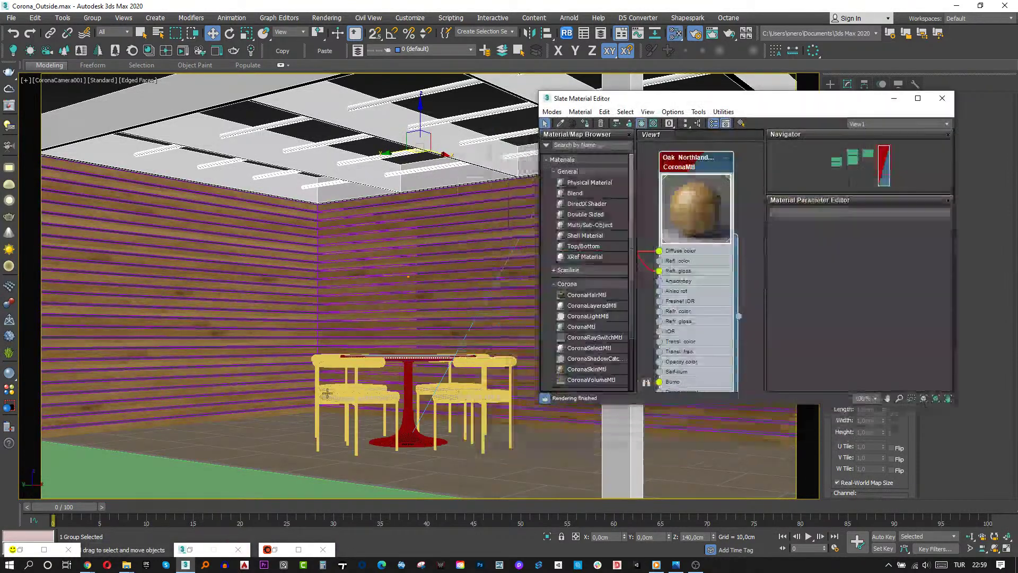
click(885, 97)
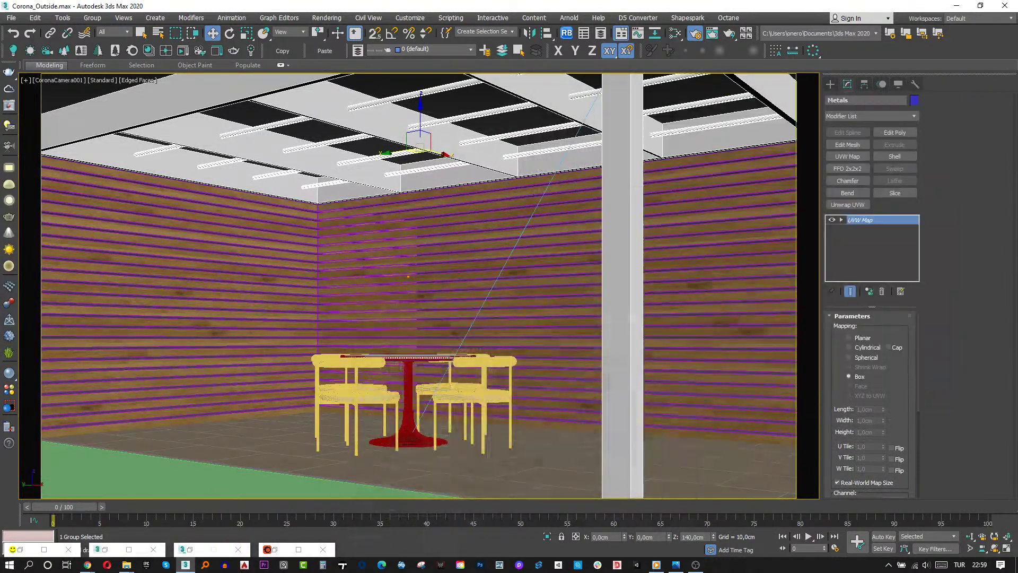
click(194, 548)
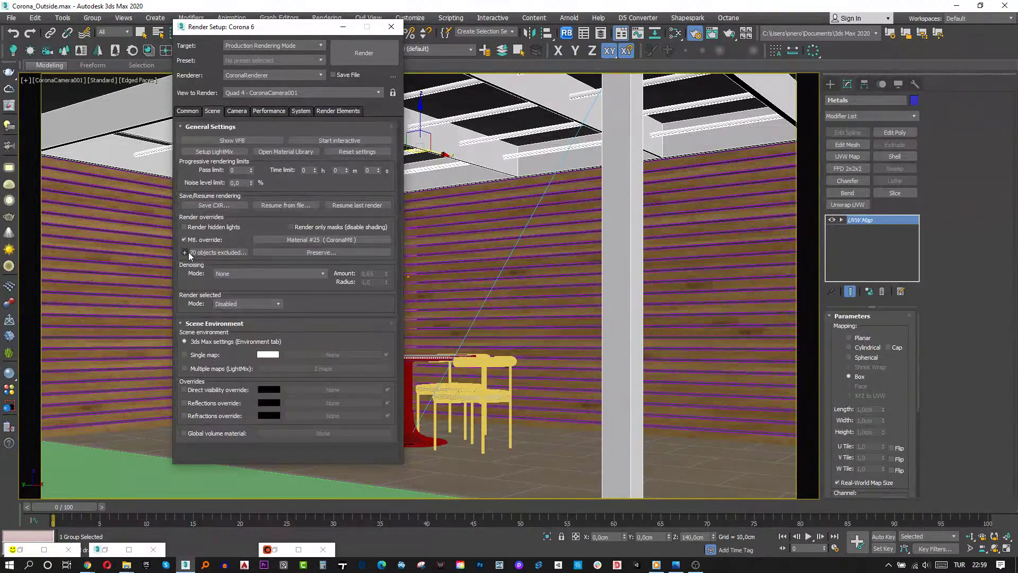
Start an interactive Corona render to check the frame's metal material, and unhide the solid wall behind the slats
click(21, 550)
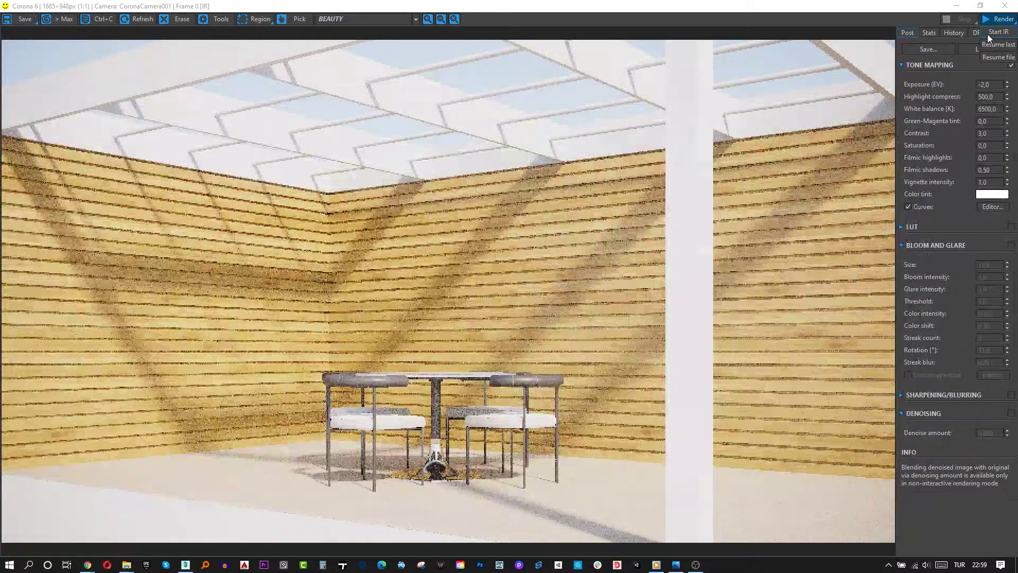
click(987, 32)
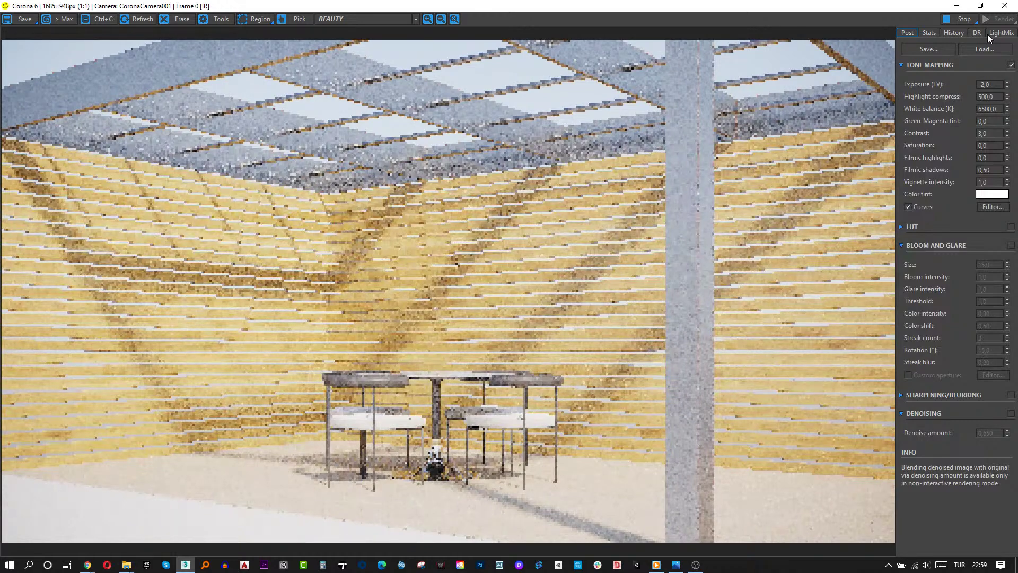
click(956, 6)
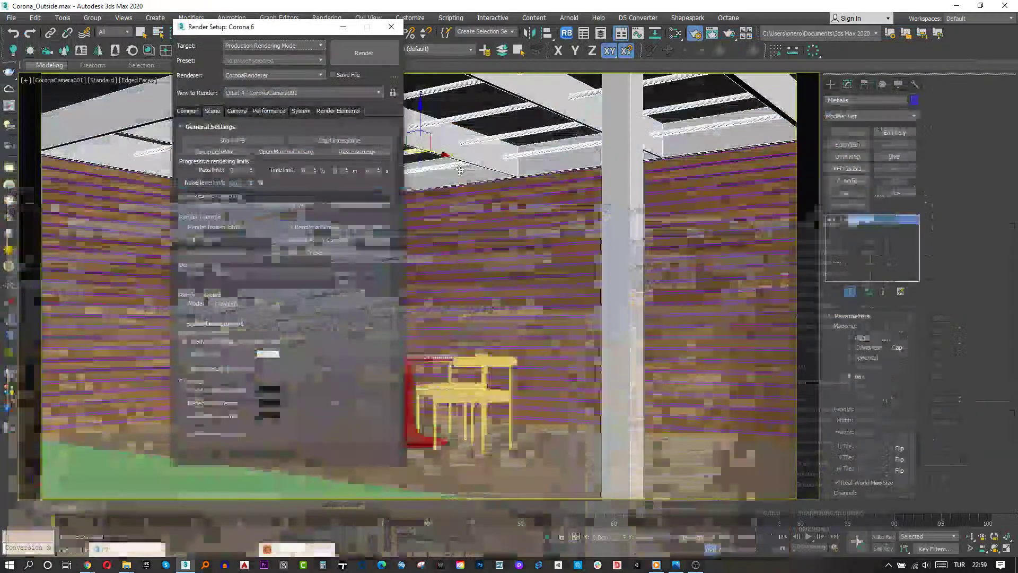
right_click(465, 212)
click(477, 171)
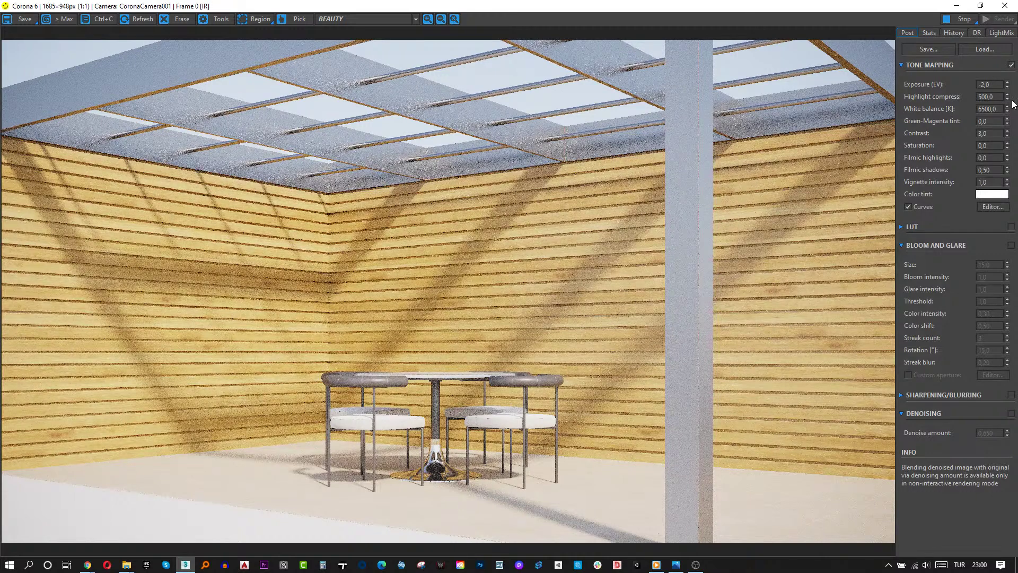
click(954, 6)
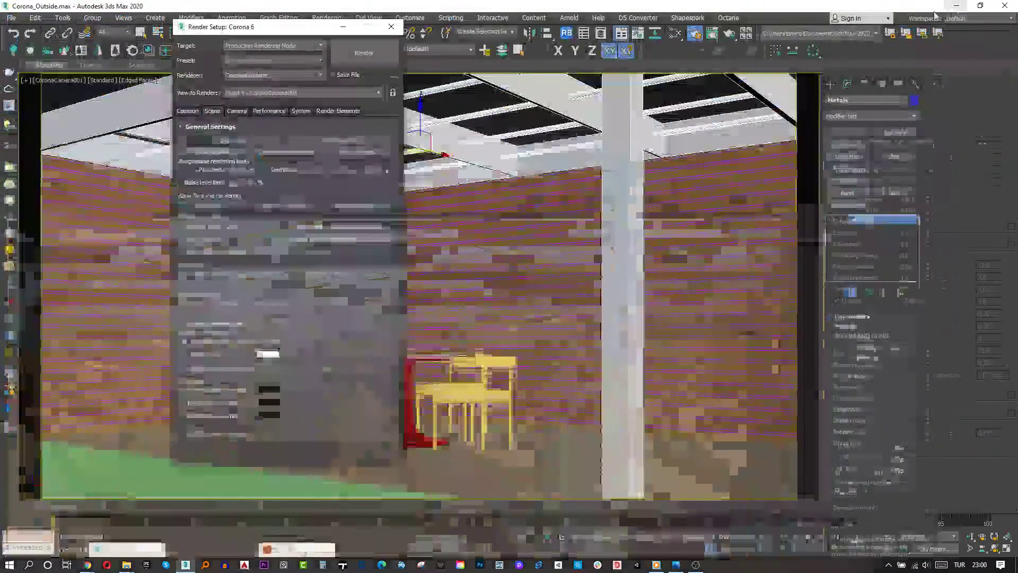
click(343, 27)
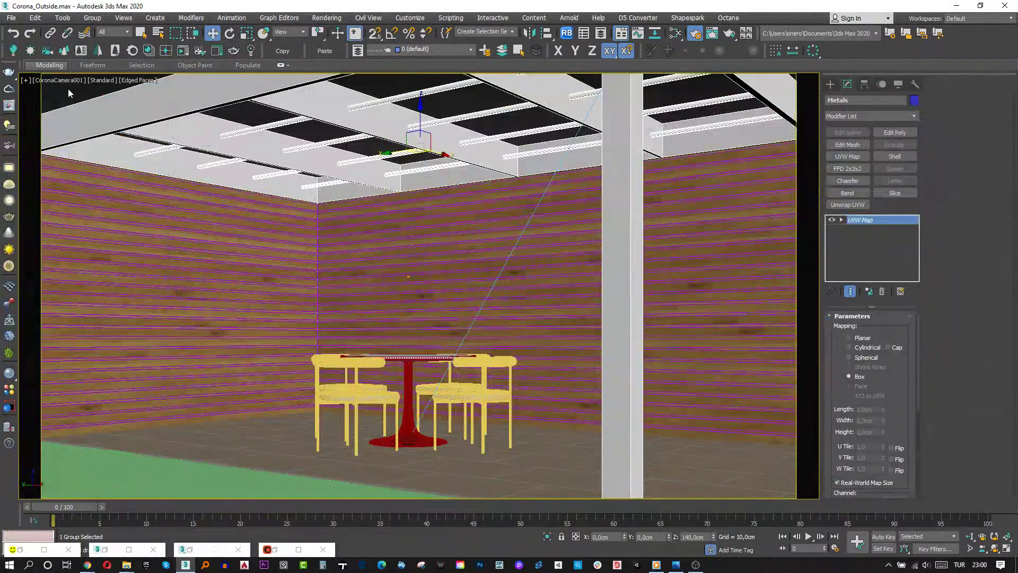
Select the green ground plane beside the tiled floor and assign it the Soil Garden material from the library's Nature category
click(68, 91)
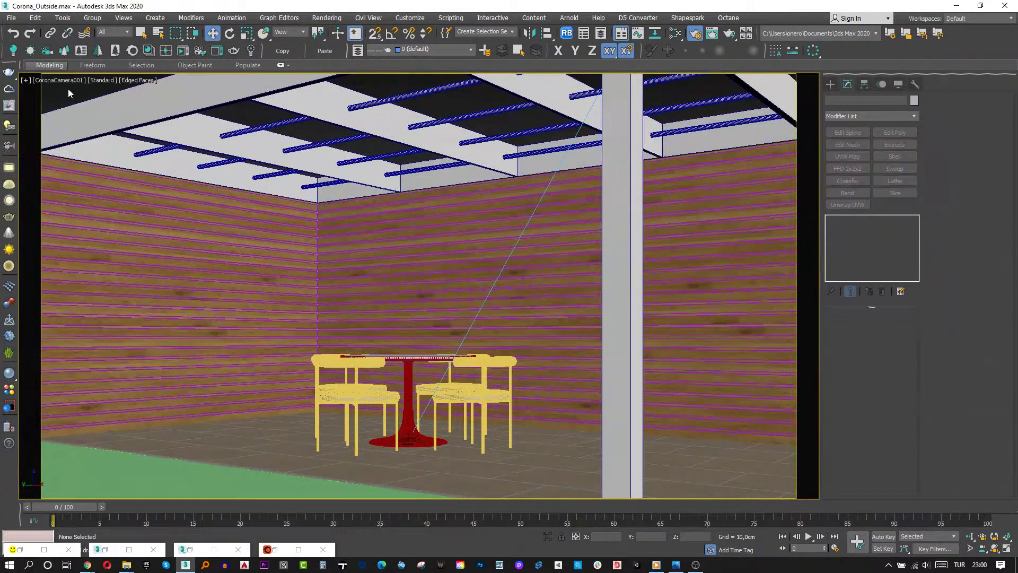
key(p)
scroll(364, 337, up, 10)
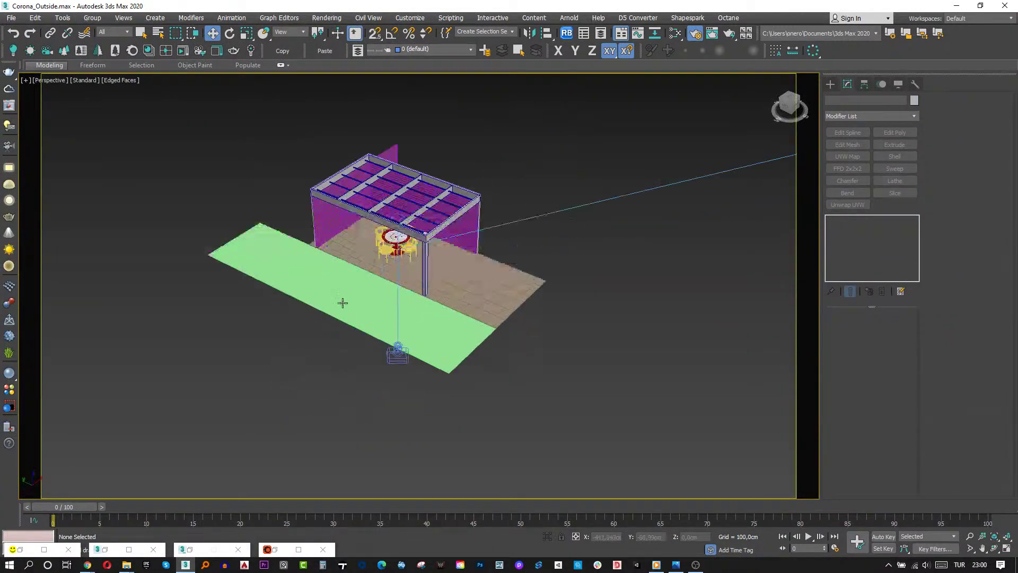
click(399, 336)
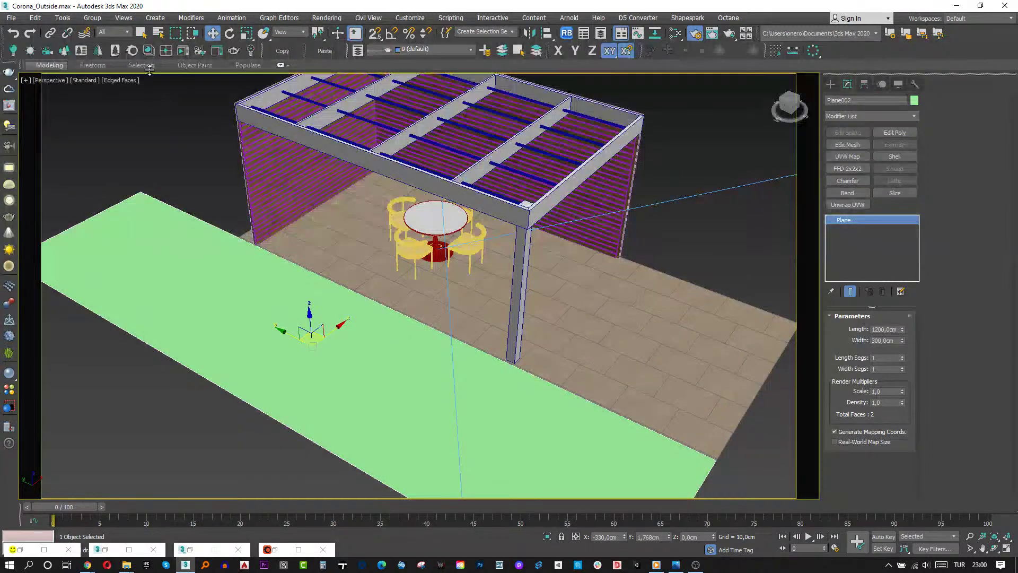
click(274, 549)
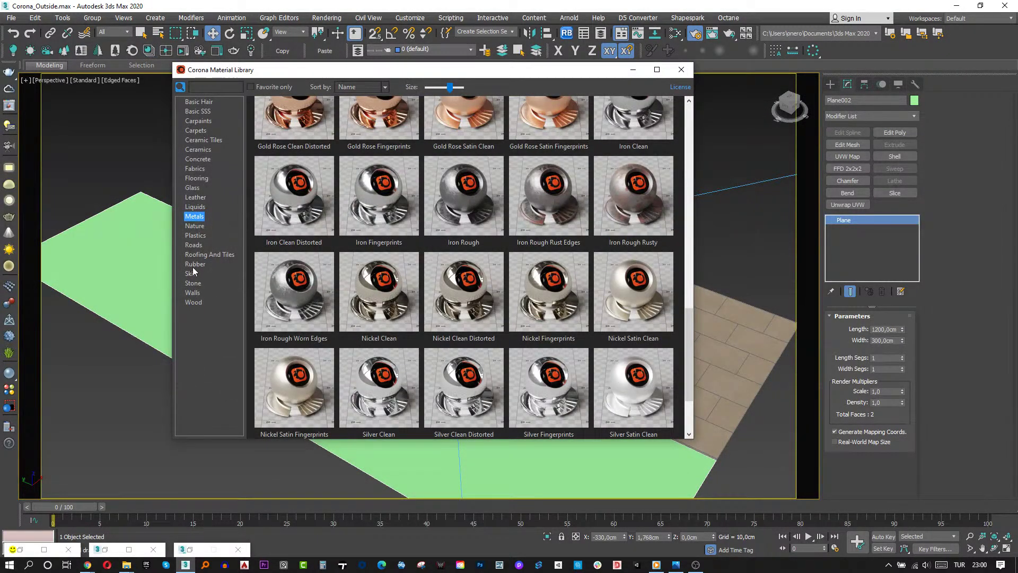
click(194, 226)
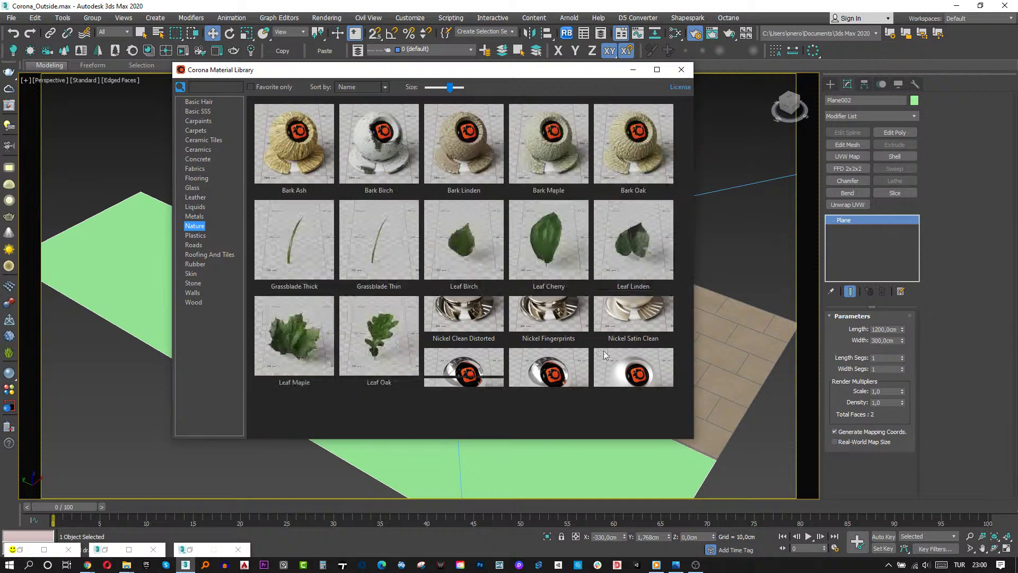
right_click(632, 337)
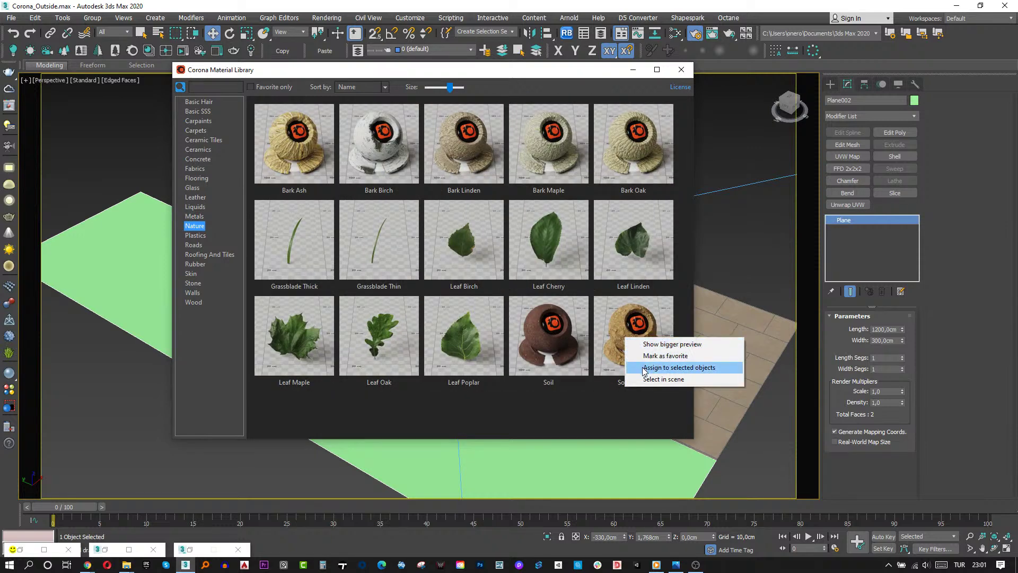
click(643, 367)
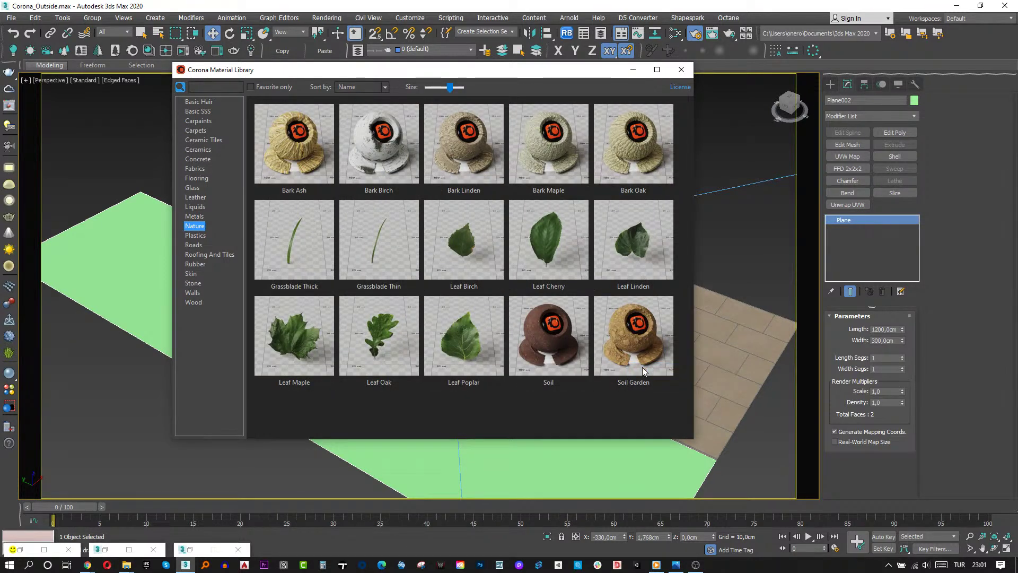
click(681, 72)
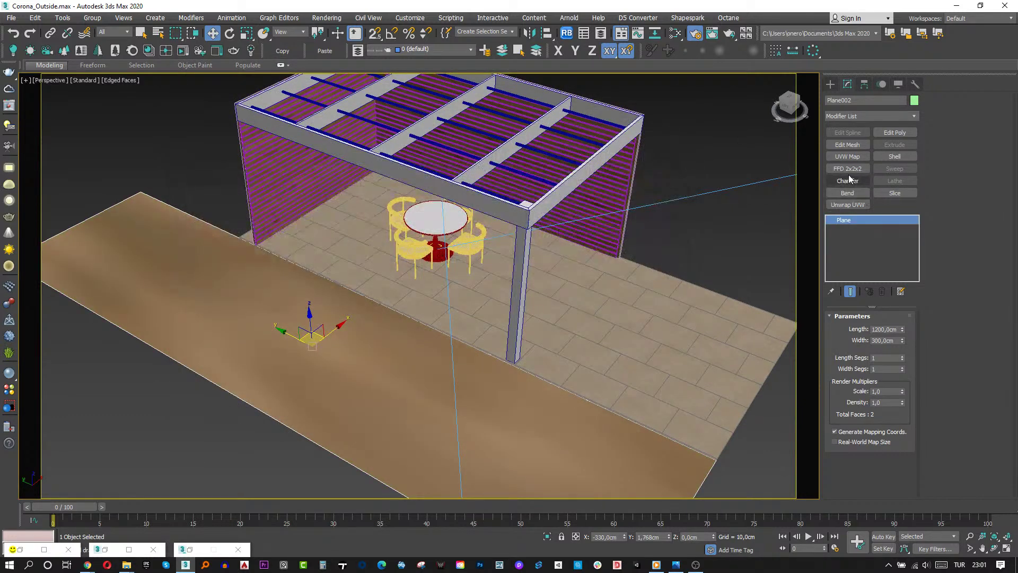
Add a UVW Map modifier with Box mapping and real-world map size to the soil plane, and inspect the texture scale
click(847, 156)
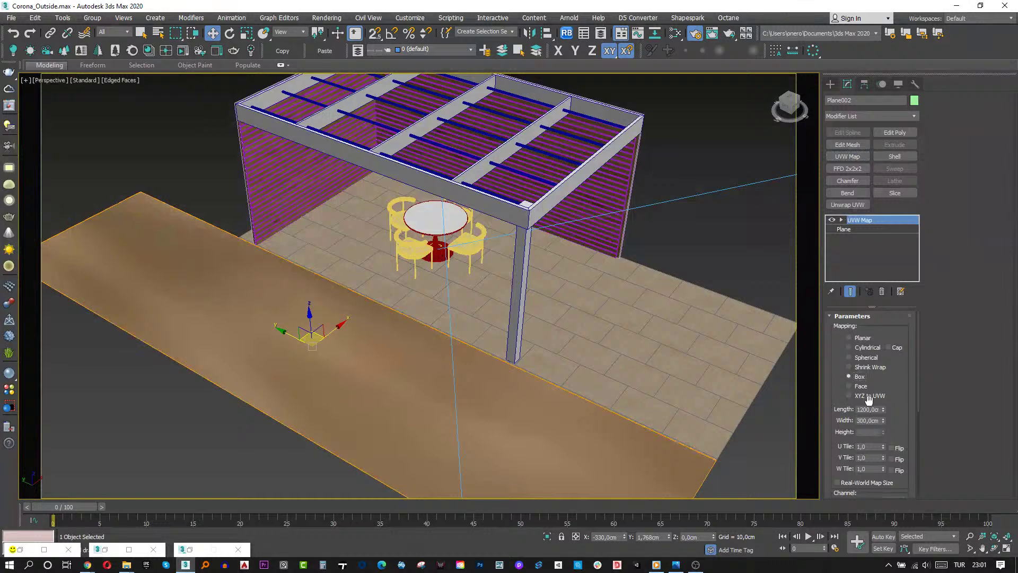
click(870, 483)
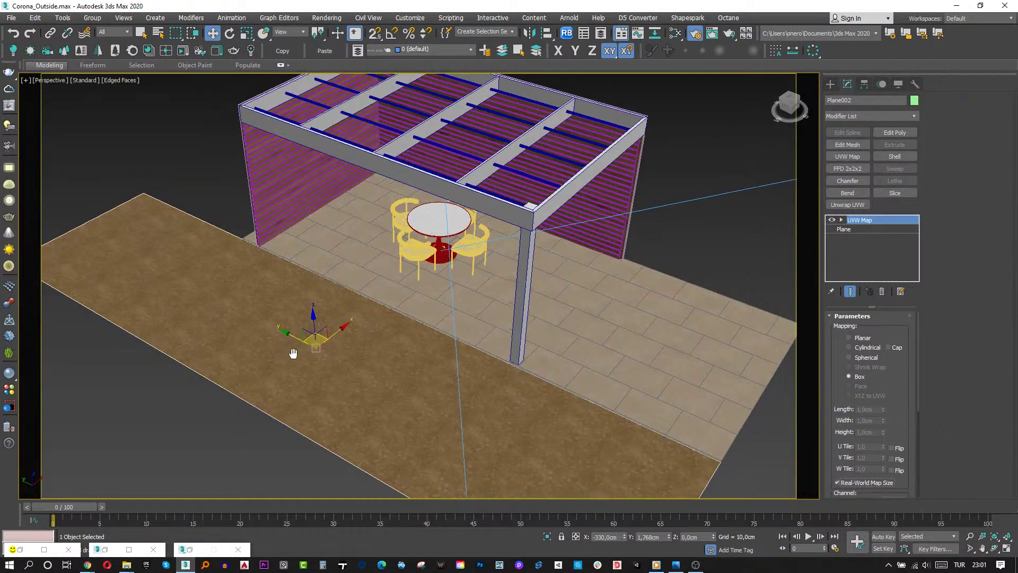
scroll(303, 358, up, 4)
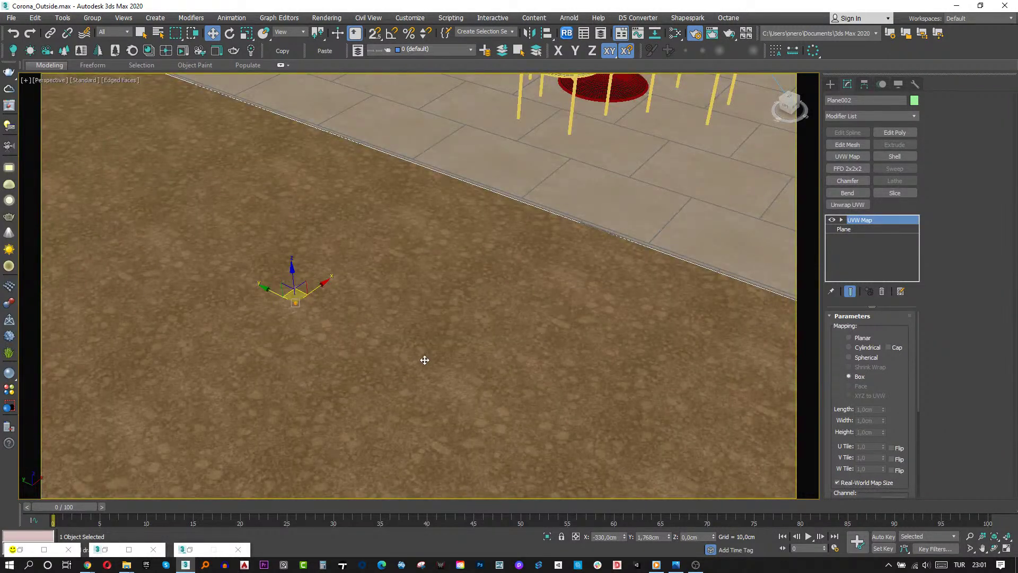
alt+middle_drag(472, 275, 493, 336)
scroll(460, 321, down, 5)
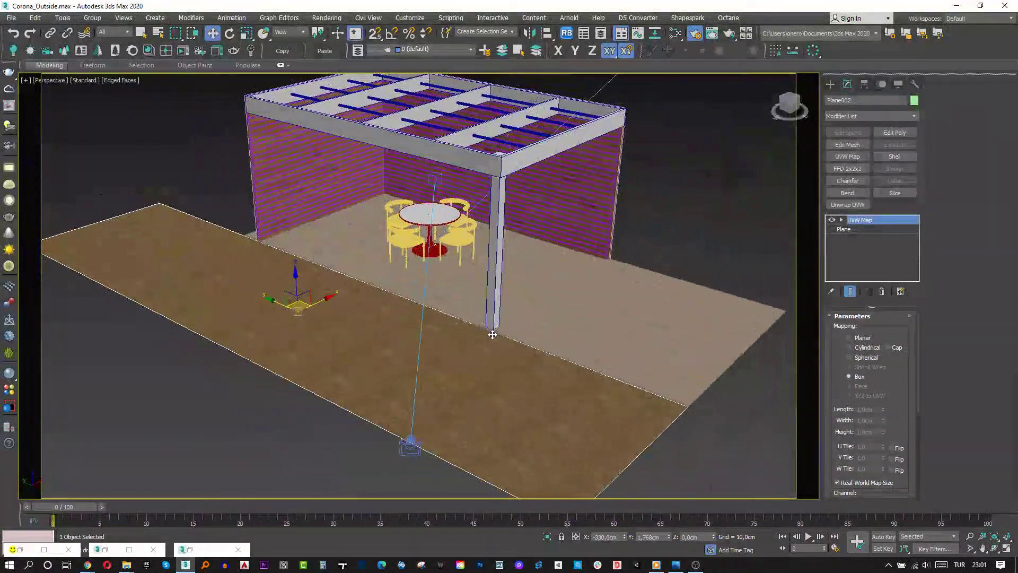
key(super+e)
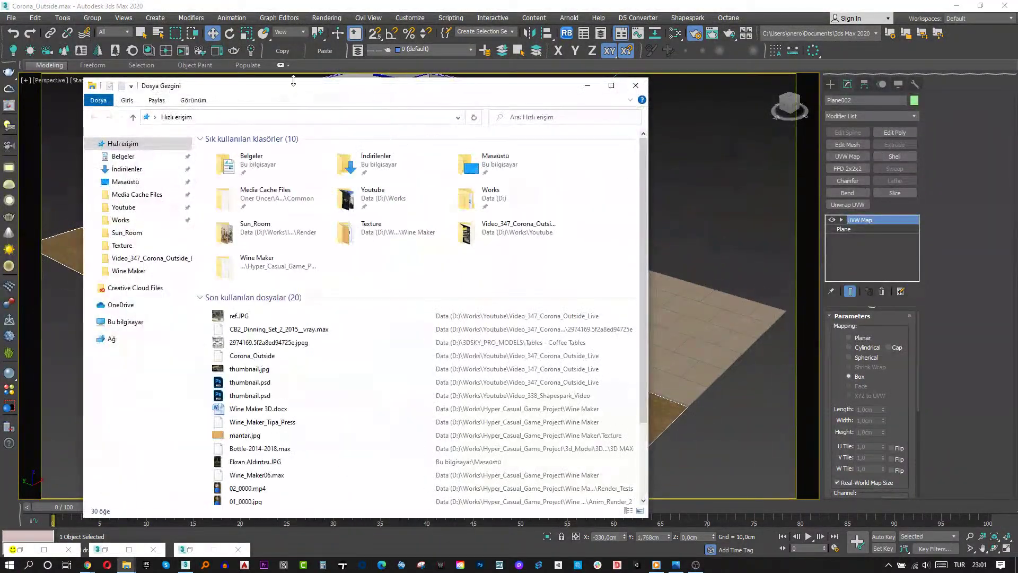
key(super+e)
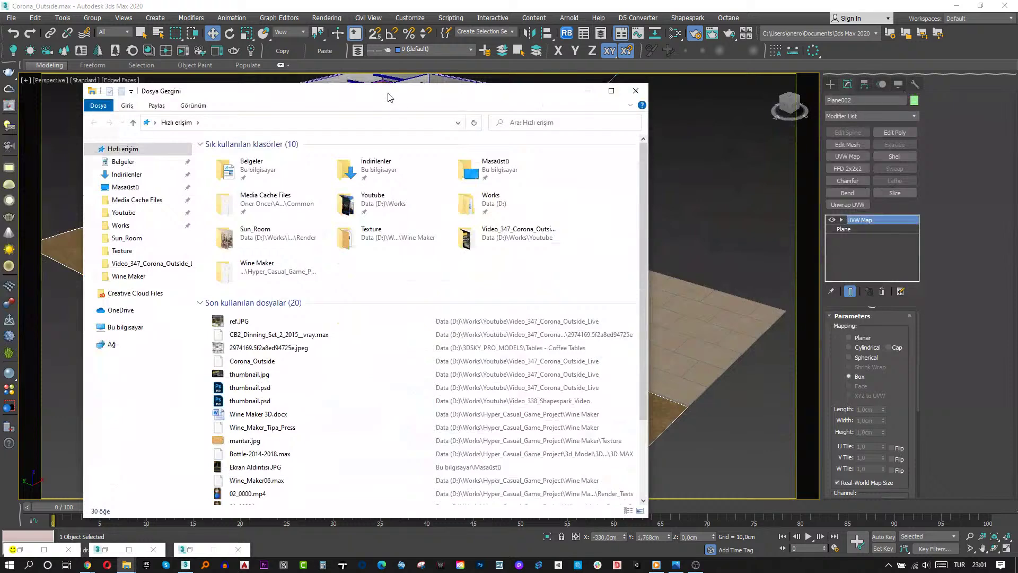
key(alt+F4)
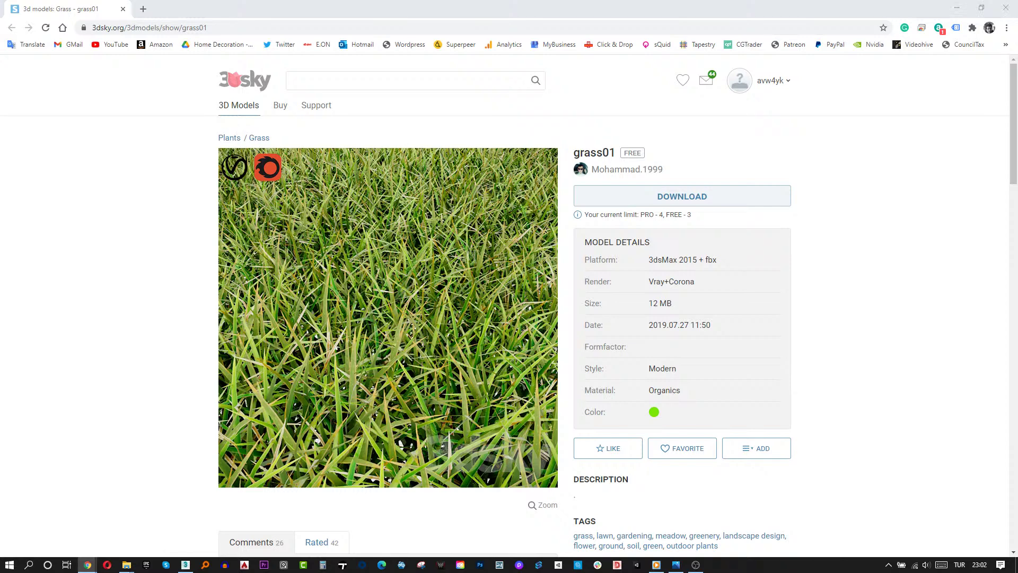
Download the free grass01 model from 3dsky in Chrome and show the downloaded archive in its folder
click(675, 198)
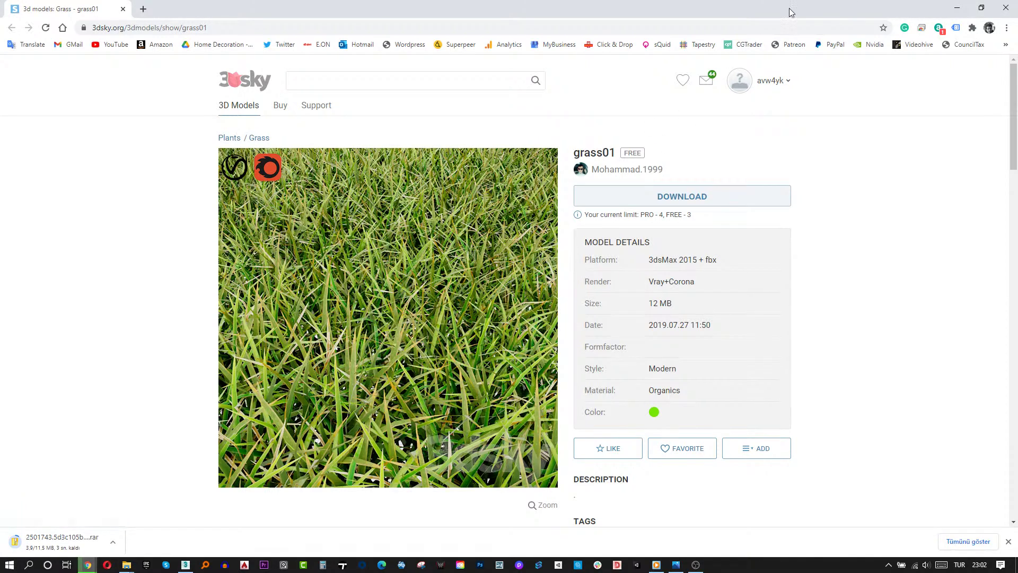
click(958, 8)
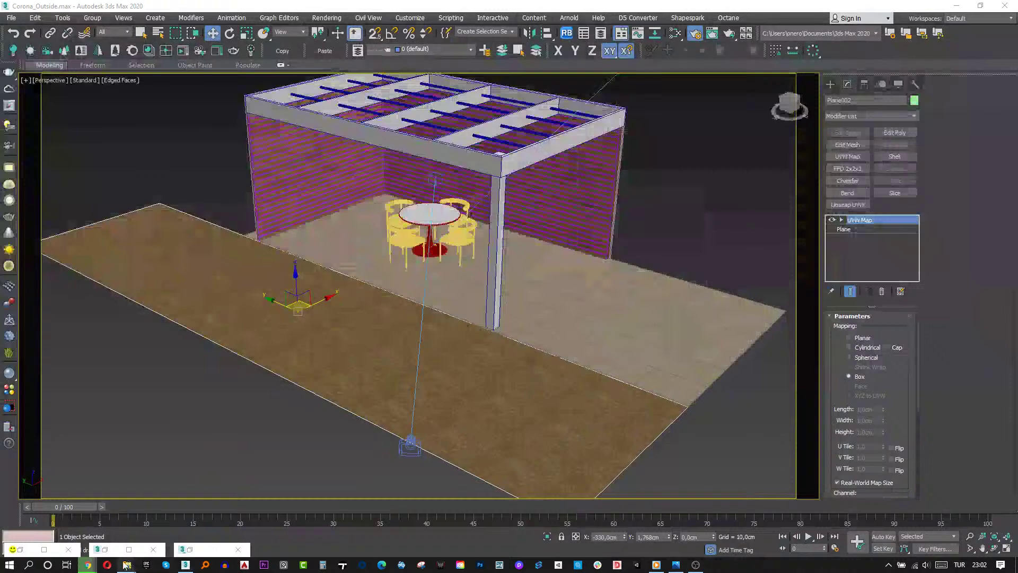
mouse_move(93, 567)
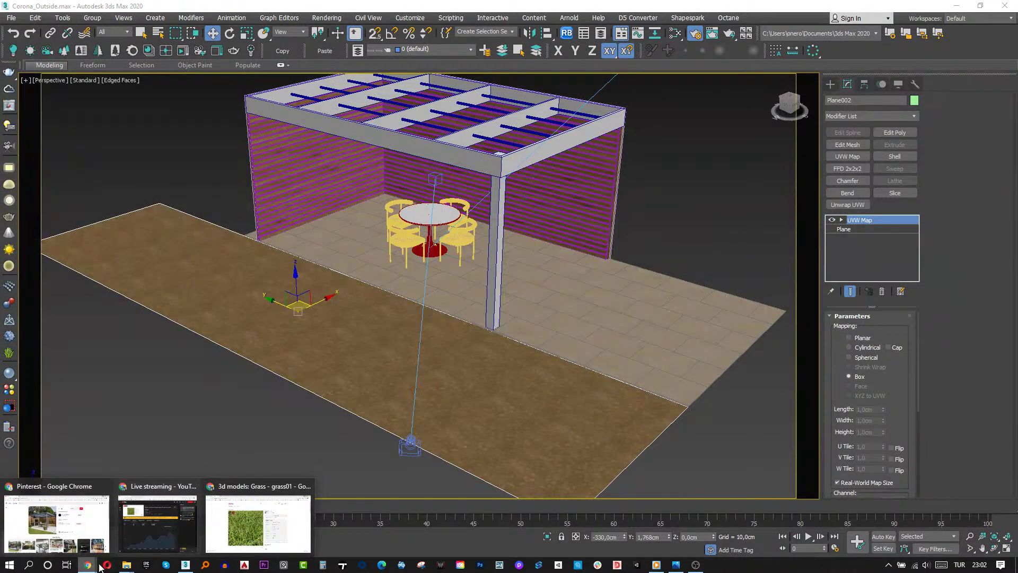
click(258, 522)
click(113, 541)
click(144, 509)
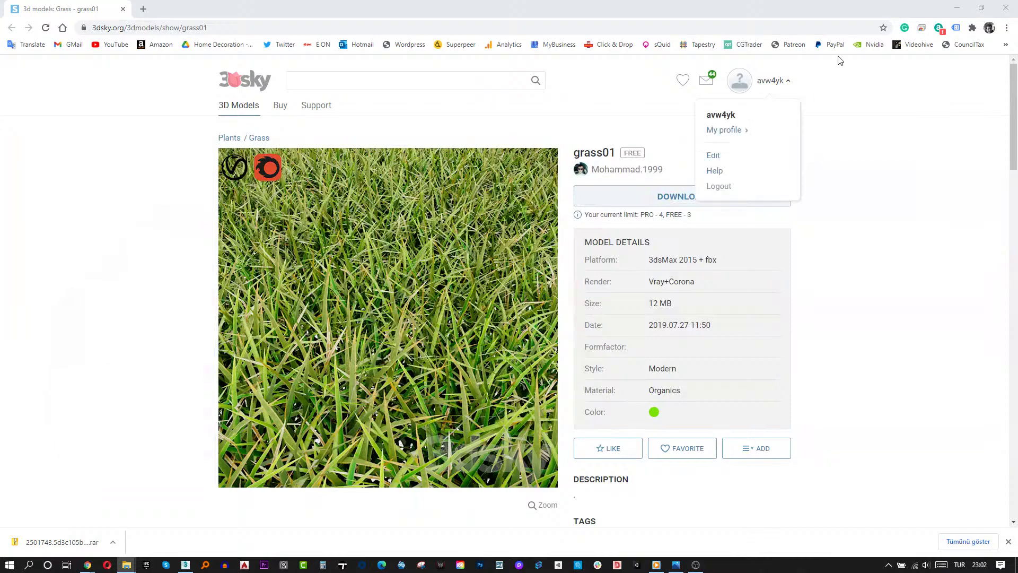
click(957, 8)
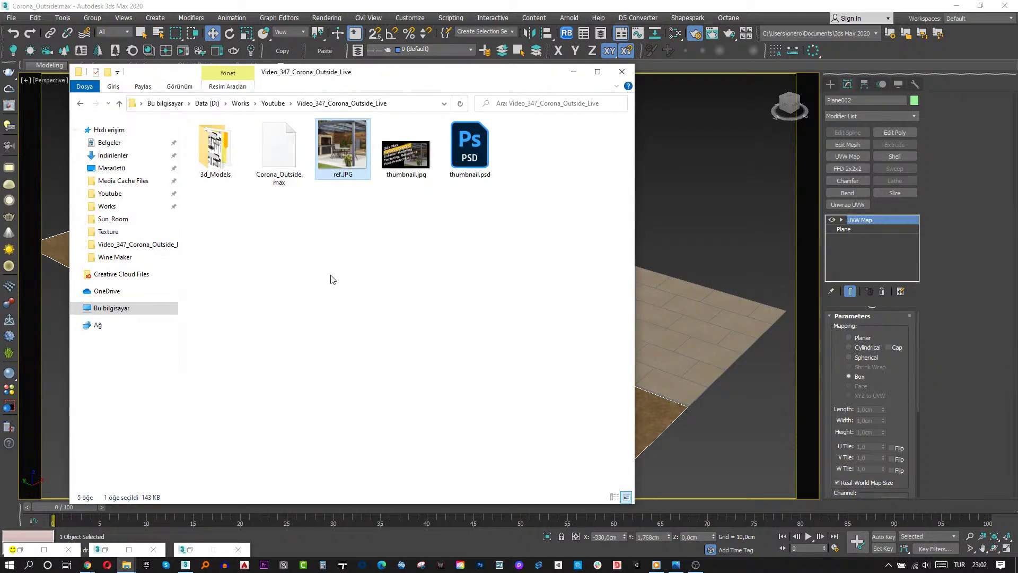
Place the grass archive 2501743.5d3c105b5ee99.rar in the project's 3d_Models folder and extract it into its own subfolder
double_click(213, 143)
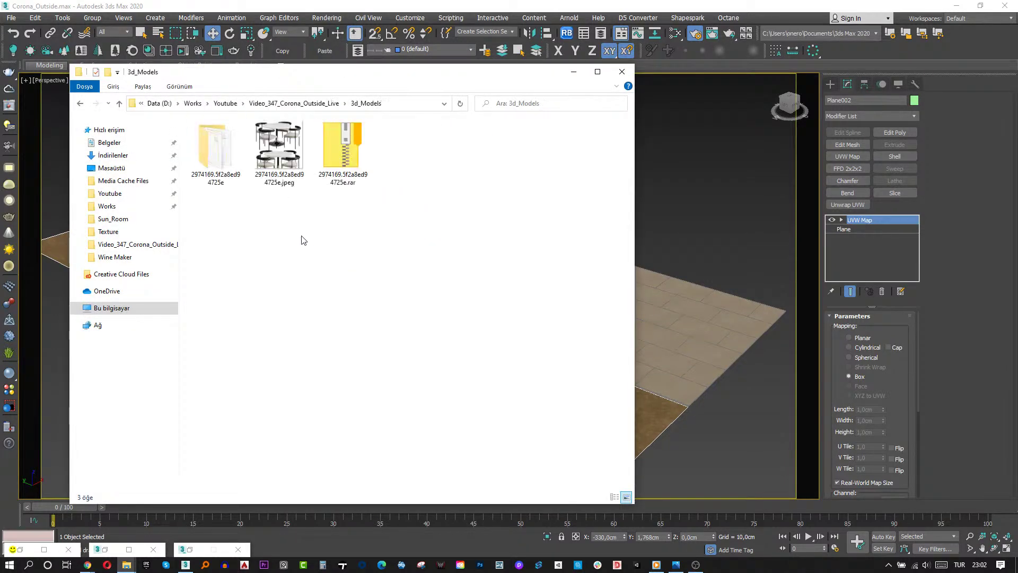
key(Right)
right_click(278, 156)
click(312, 234)
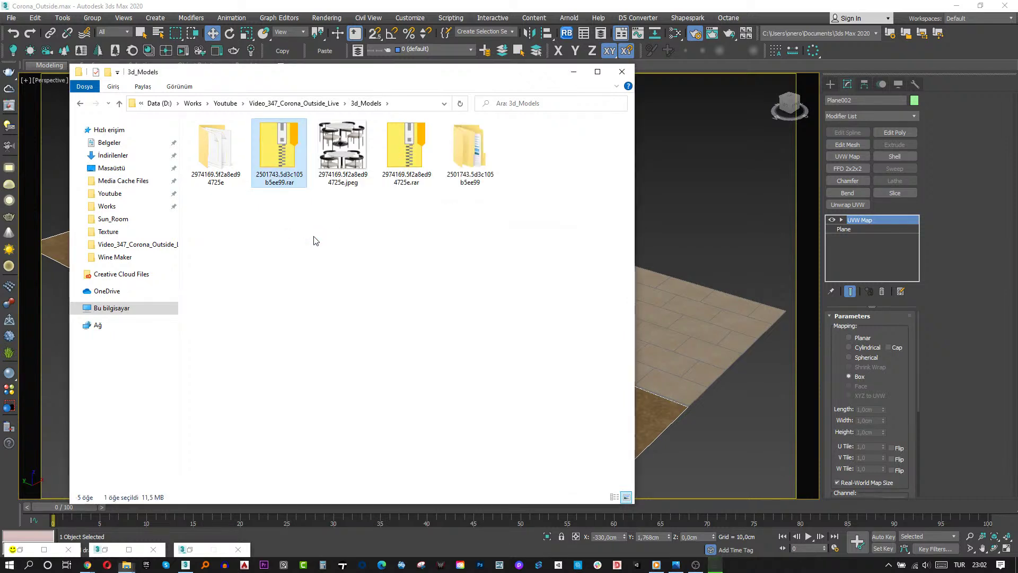
Open the grass01 folder inside the extracted archive folder, copy its path and return to 3ds Max
double_click(216, 151)
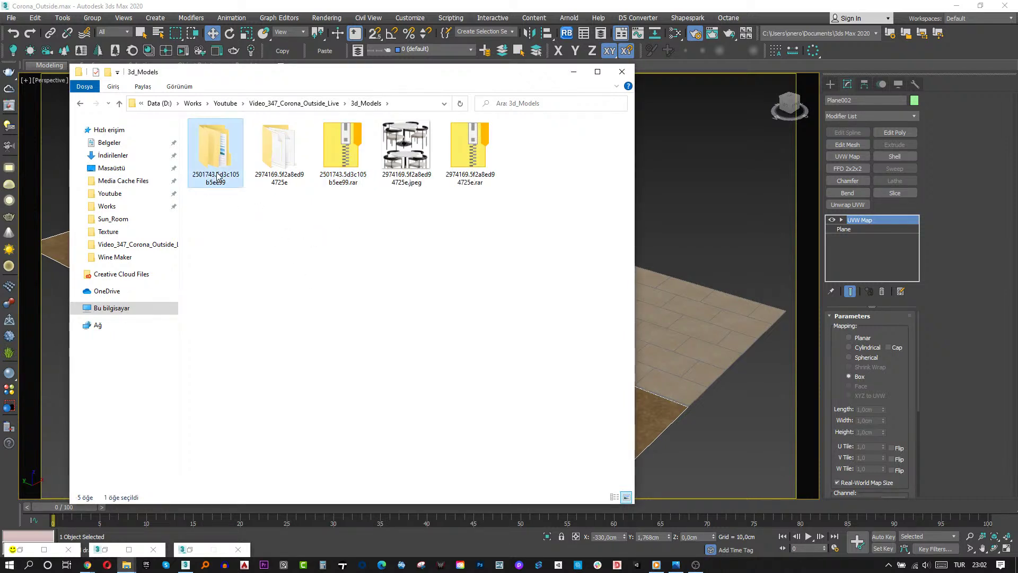
double_click(257, 137)
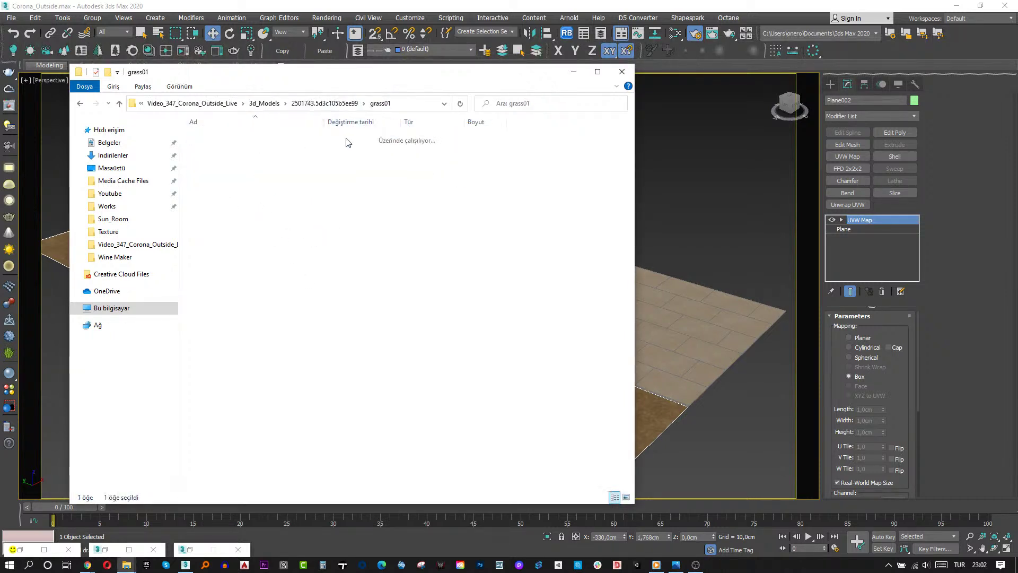
click(411, 104)
key(alt+Tab)
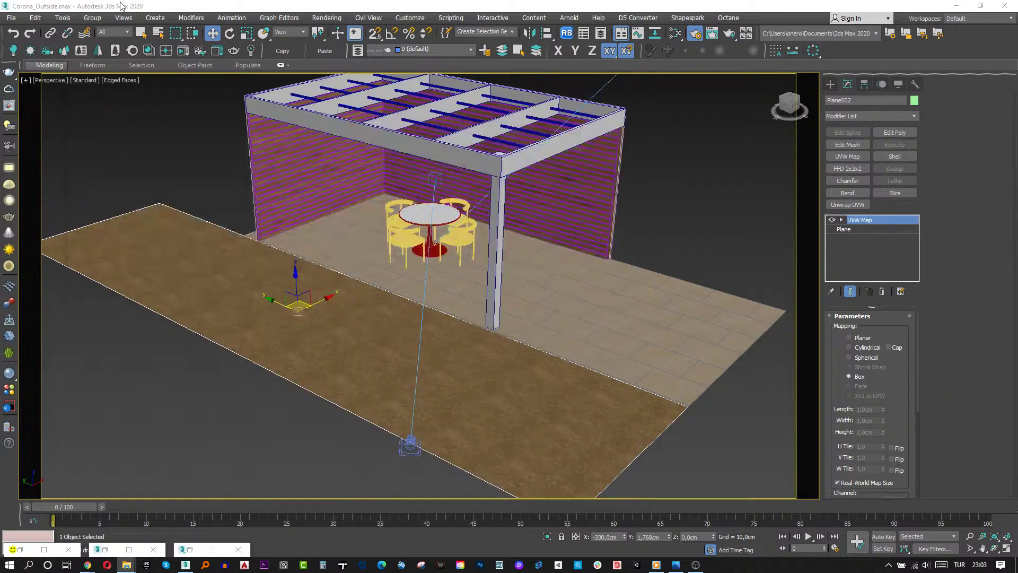
Merge all objects from grass01 corona.max in the grass01 folder into the pergola scene
click(10, 17)
mouse_move(63, 163)
click(128, 175)
key(Return)
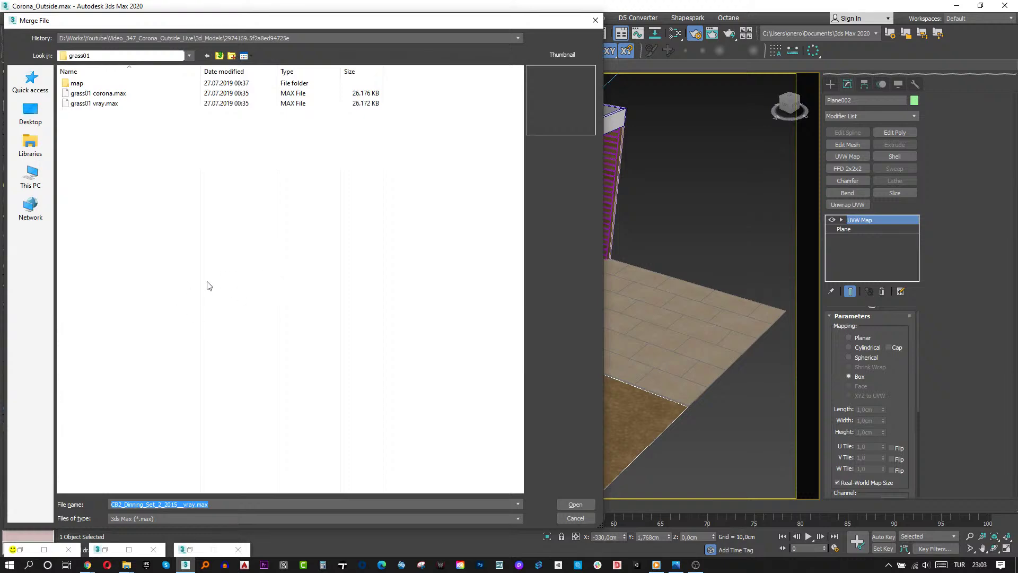
click(109, 94)
click(575, 504)
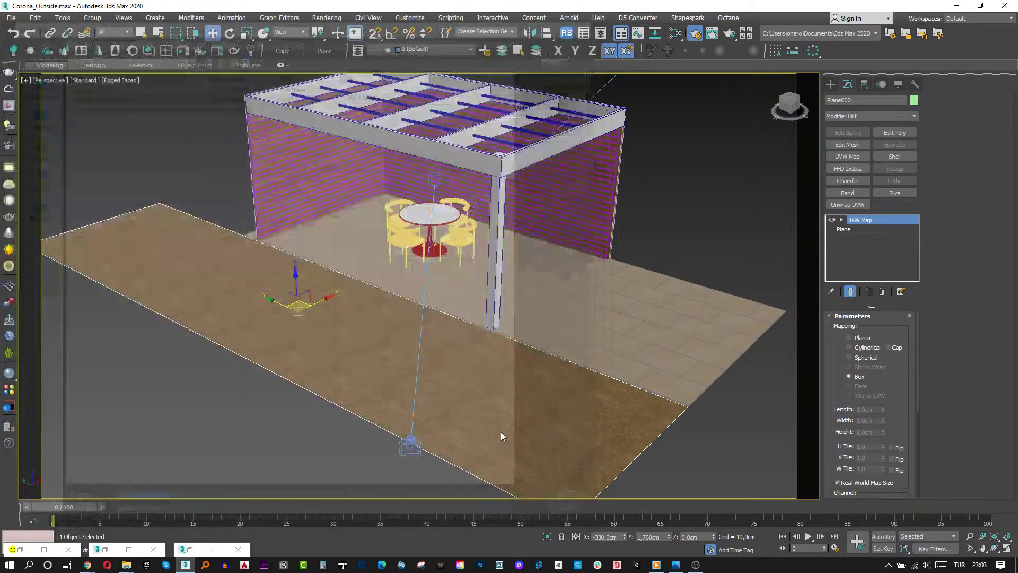
click(419, 350)
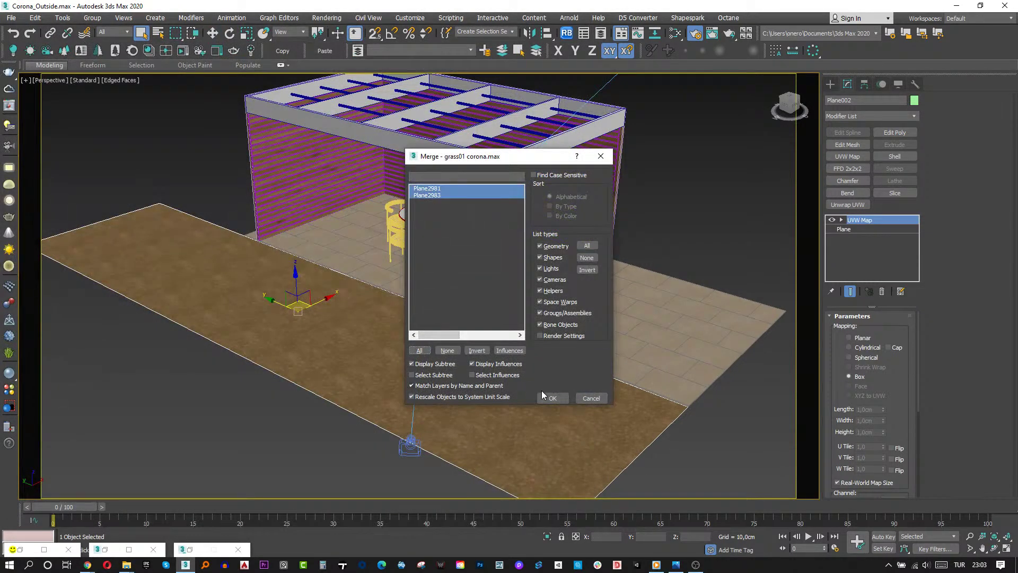
click(551, 398)
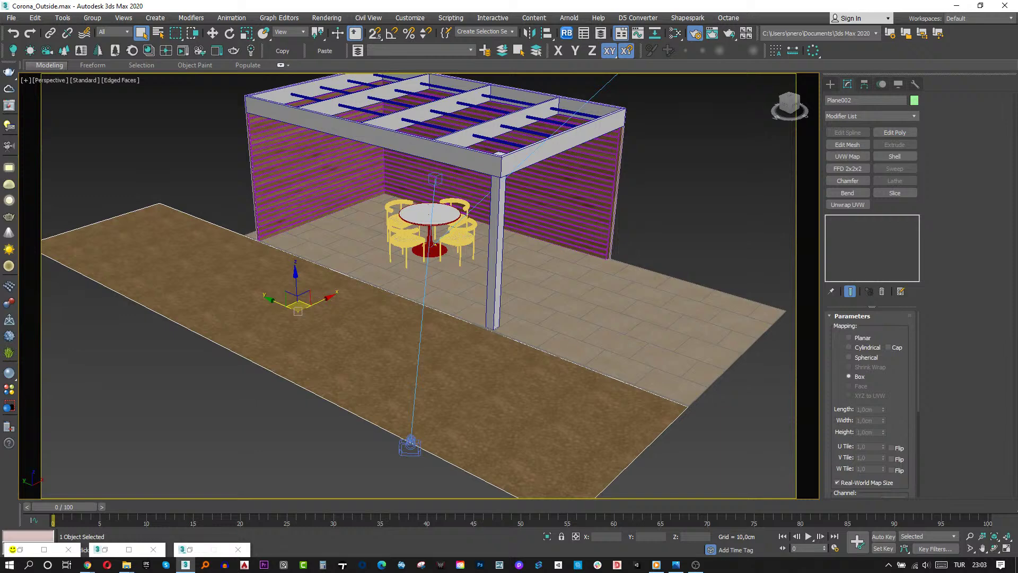